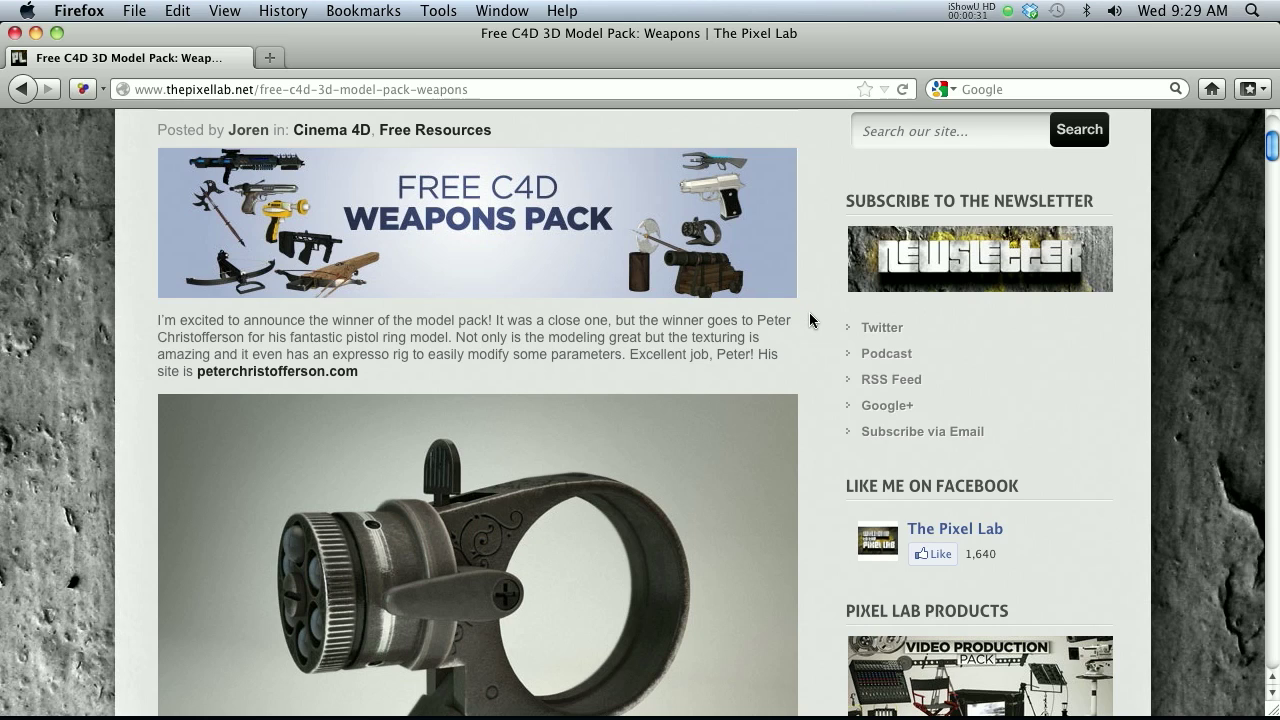
Scroll the Pixel Lab weapons pack post down to the weapons collage and its model list
scroll(810, 320, "down", 1)
scroll(810, 320, "down", 3)
scroll(810, 320, "down", 2)
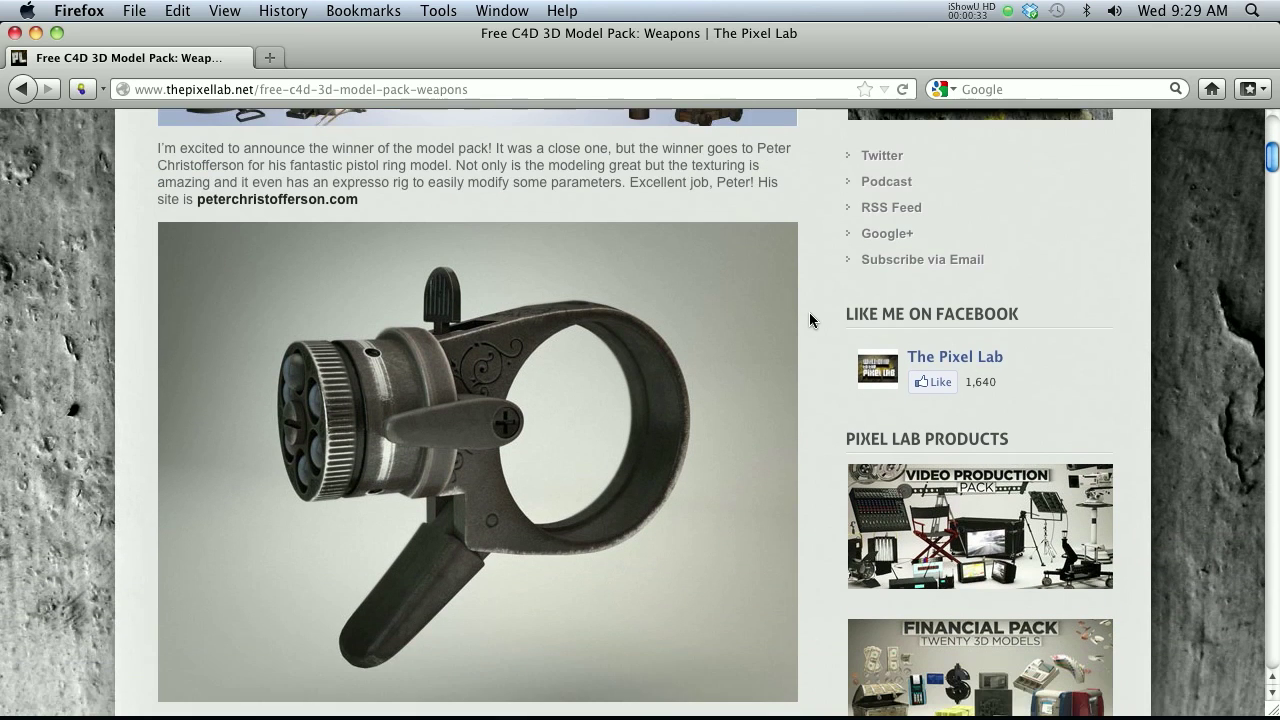
scroll(810, 320, "down", 1)
scroll(810, 320, "down", 1)
scroll(810, 320, "down", 1)
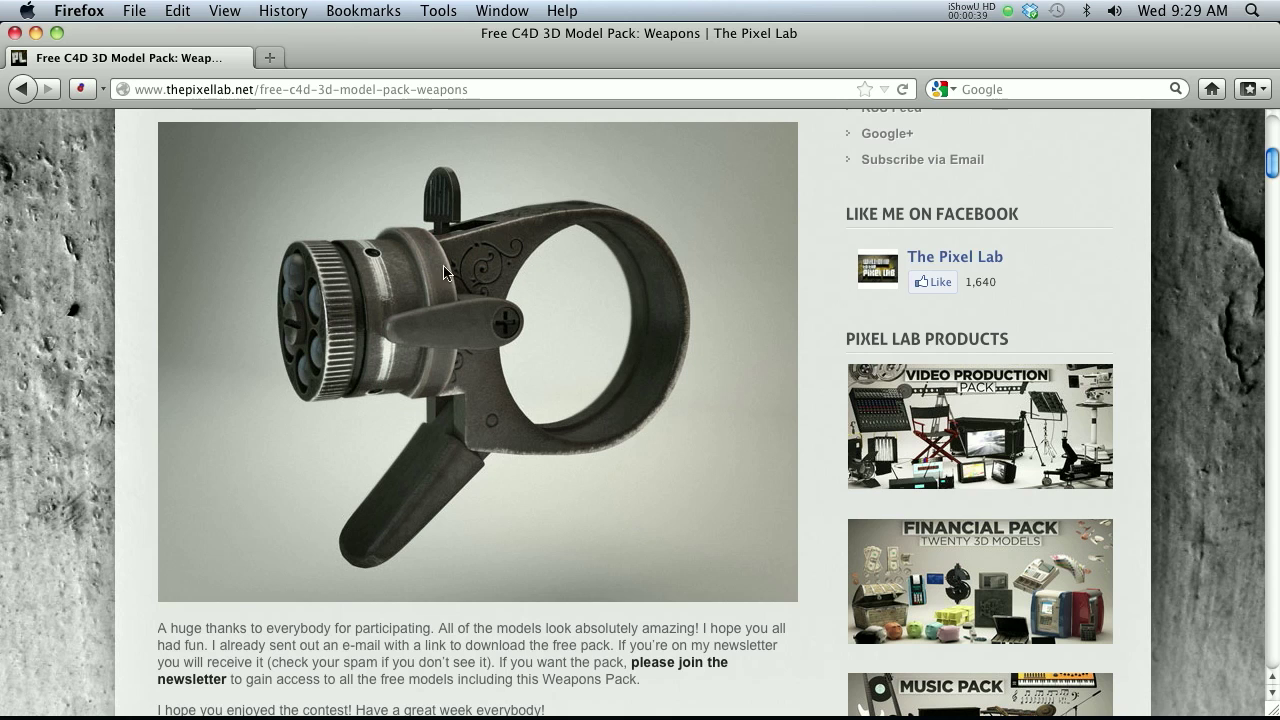
scroll(790, 390, "down", 5)
scroll(797, 386, "down", 3)
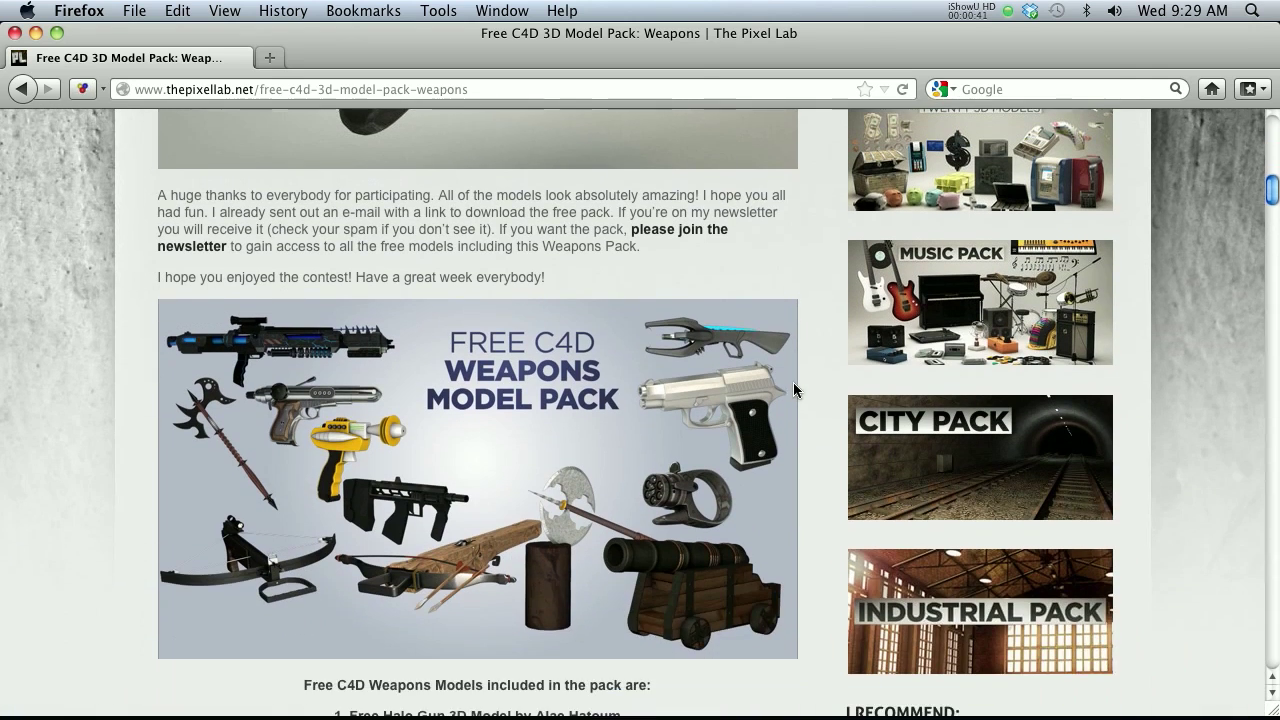
scroll(800, 388, "down", 2)
scroll(811, 386, "down", 1)
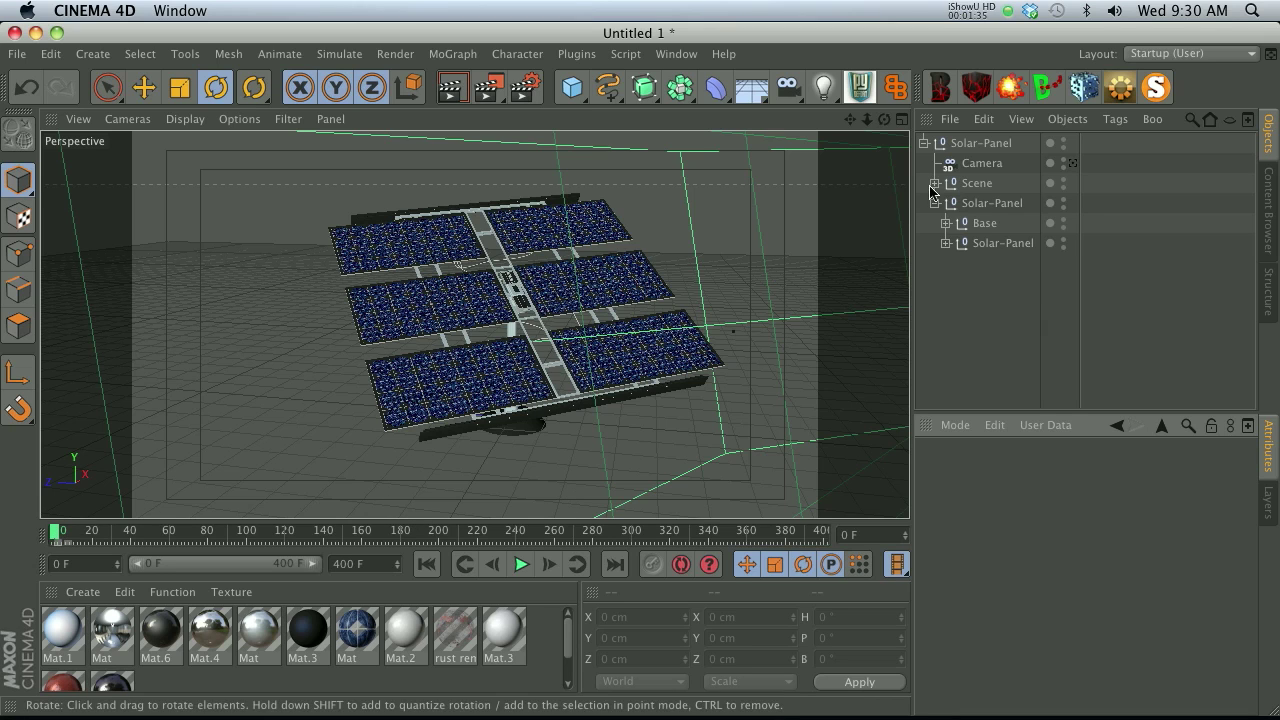
Select the inner Solar-Panel null in the Object Manager to show its properties
left_click(990, 243)
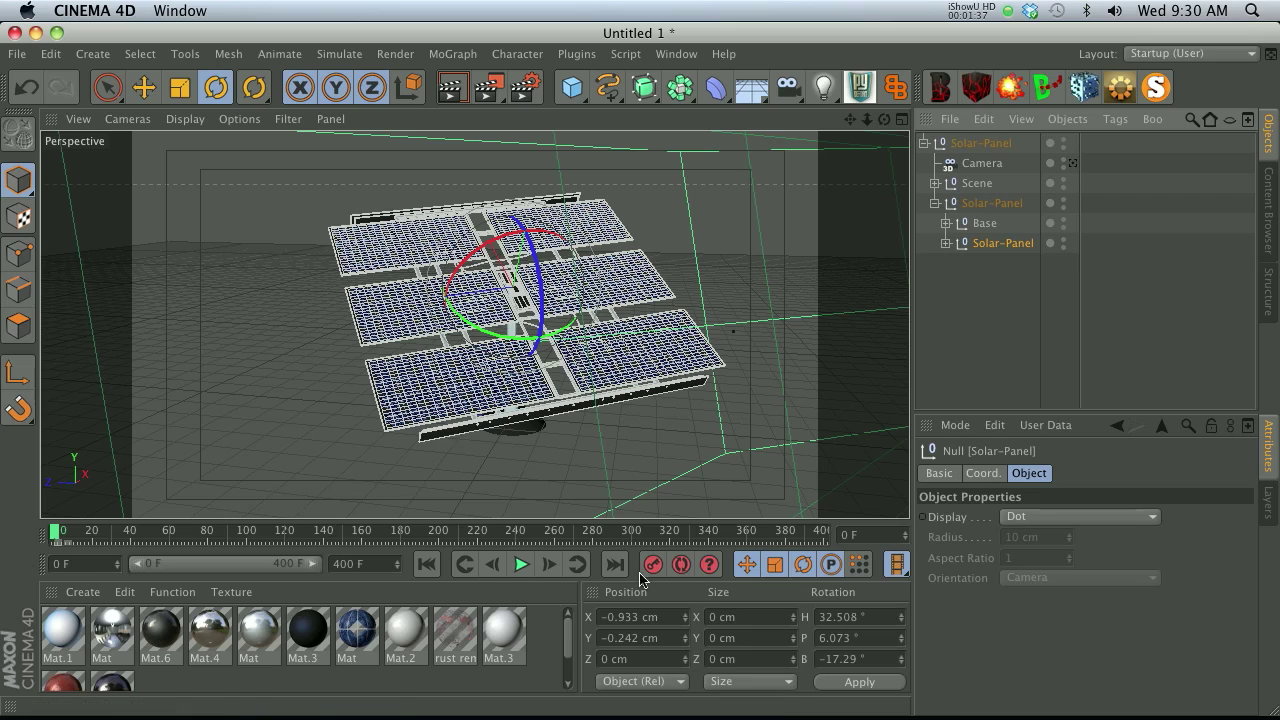
Tilt the Solar-Panel into a new pose at a later frame and play it back
left_click_drag(55, 535, 127, 535)
left_click_drag(583, 316, 617, 577)
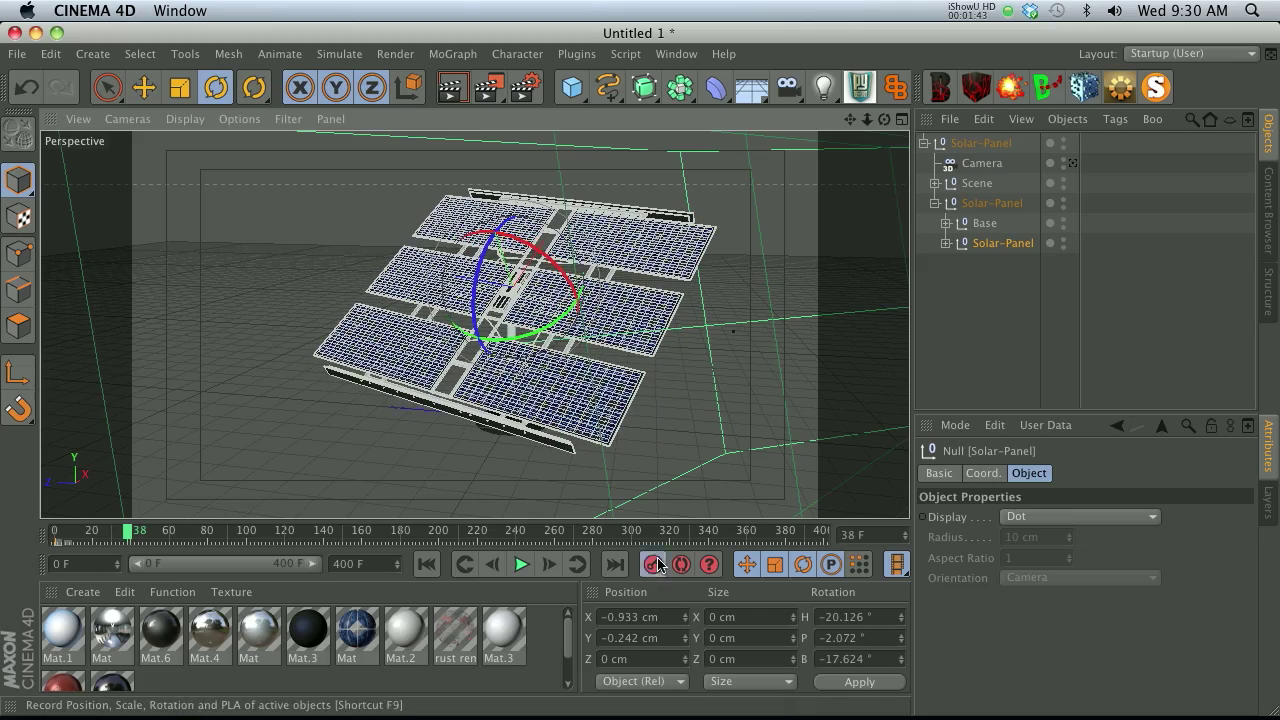
left_click(426, 564)
left_click(518, 564)
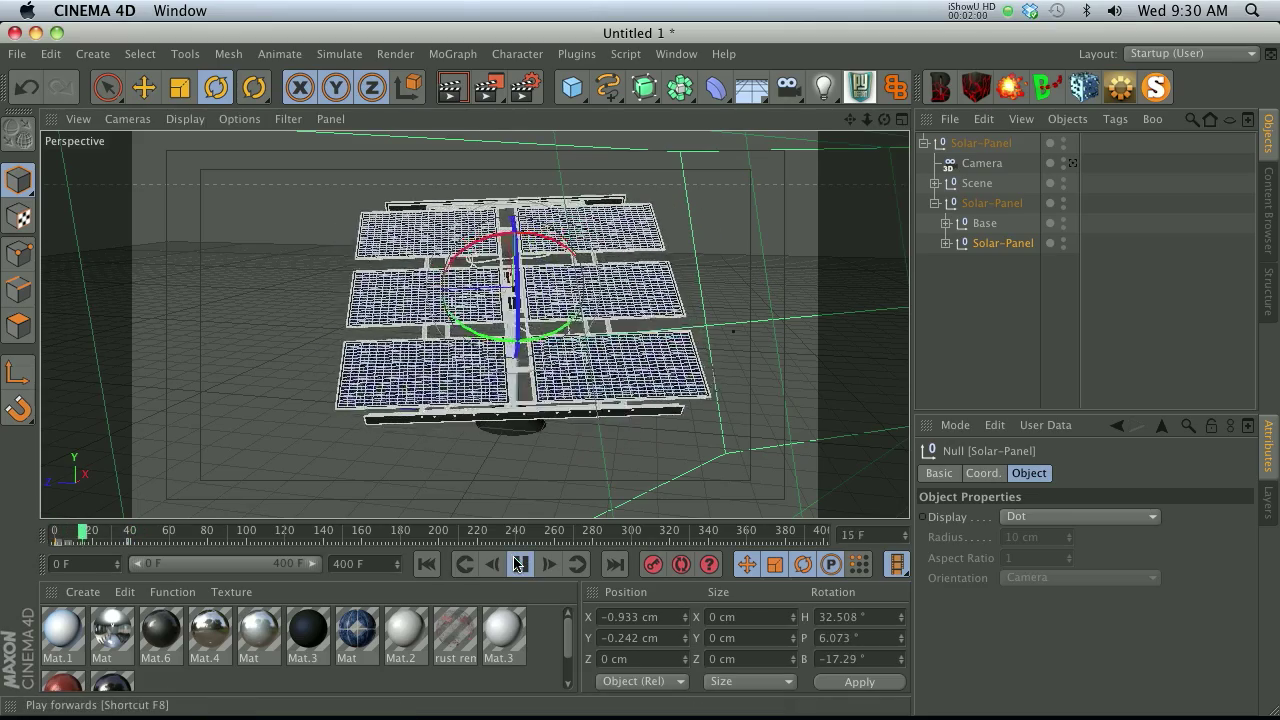
left_click(518, 564)
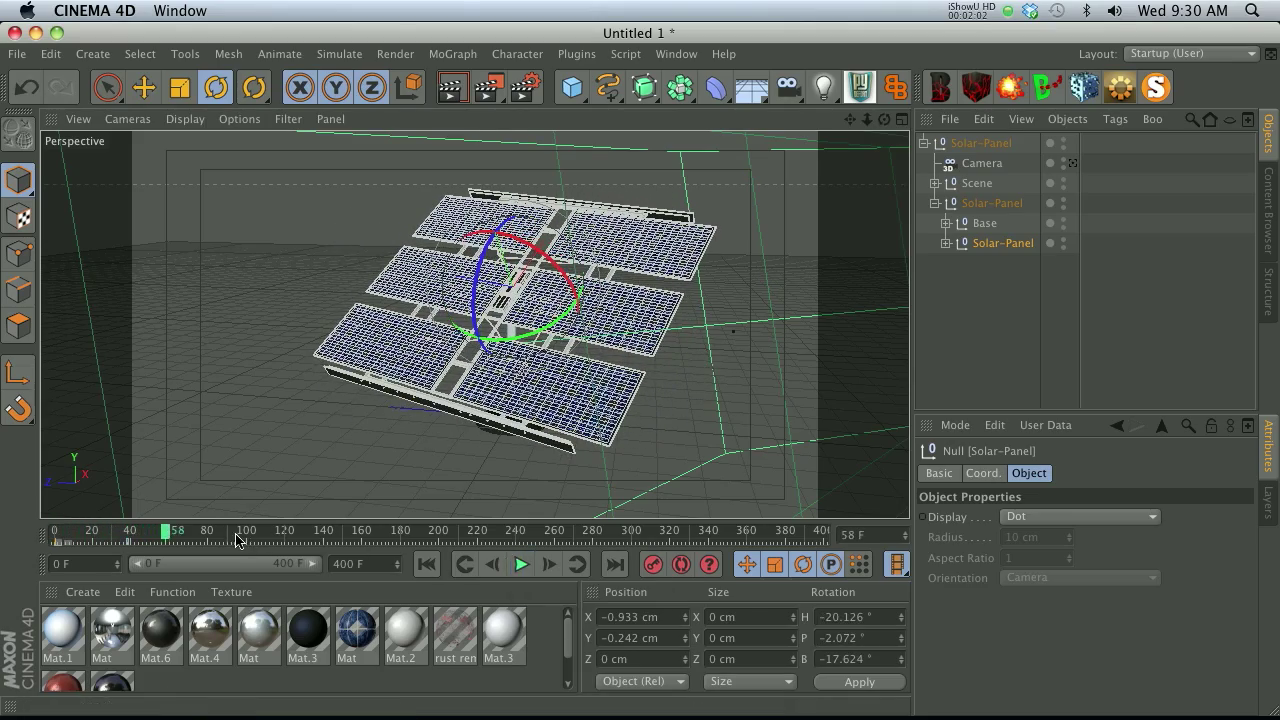
Tilt the panel to another angle near the end frame and scrub to check the poses
mouse_move(280, 533)
left_mouse_down()
mouse_move(893, 541)
mouse_move(204, 537)
left_mouse_up()
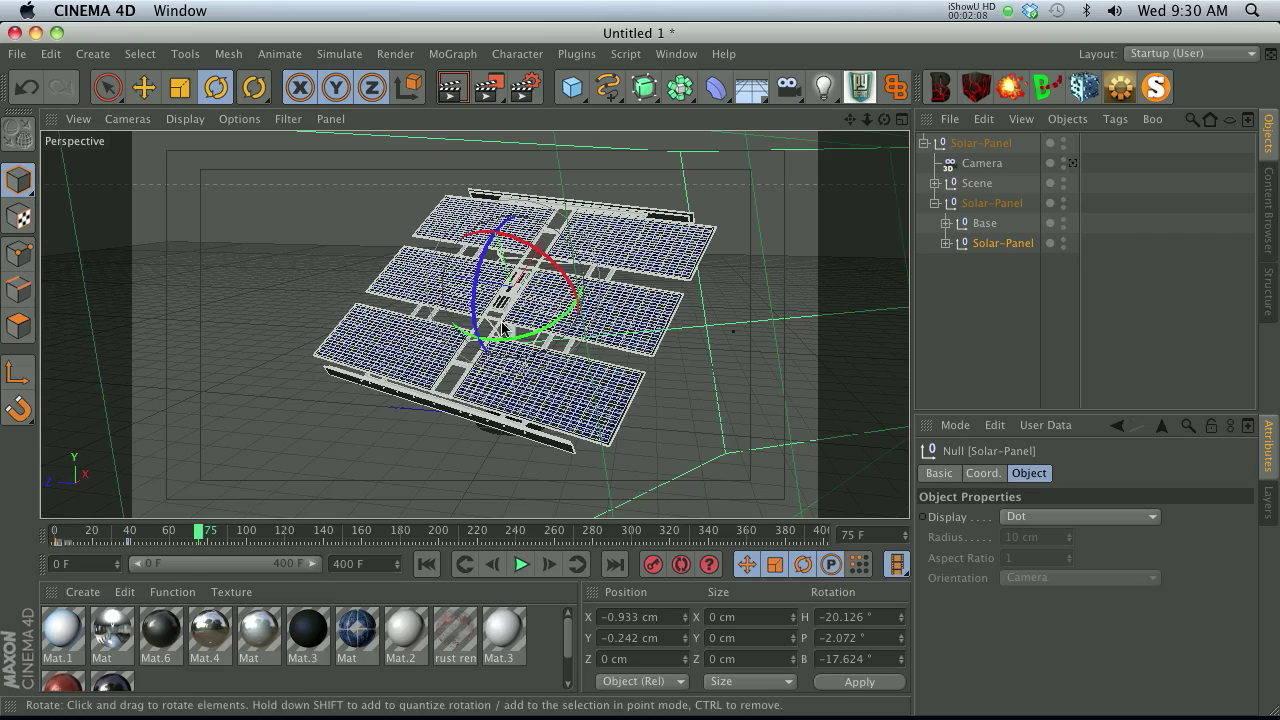
mouse_move(499, 344)
left_mouse_down()
mouse_move(560, 277)
mouse_move(570, 285)
left_mouse_up()
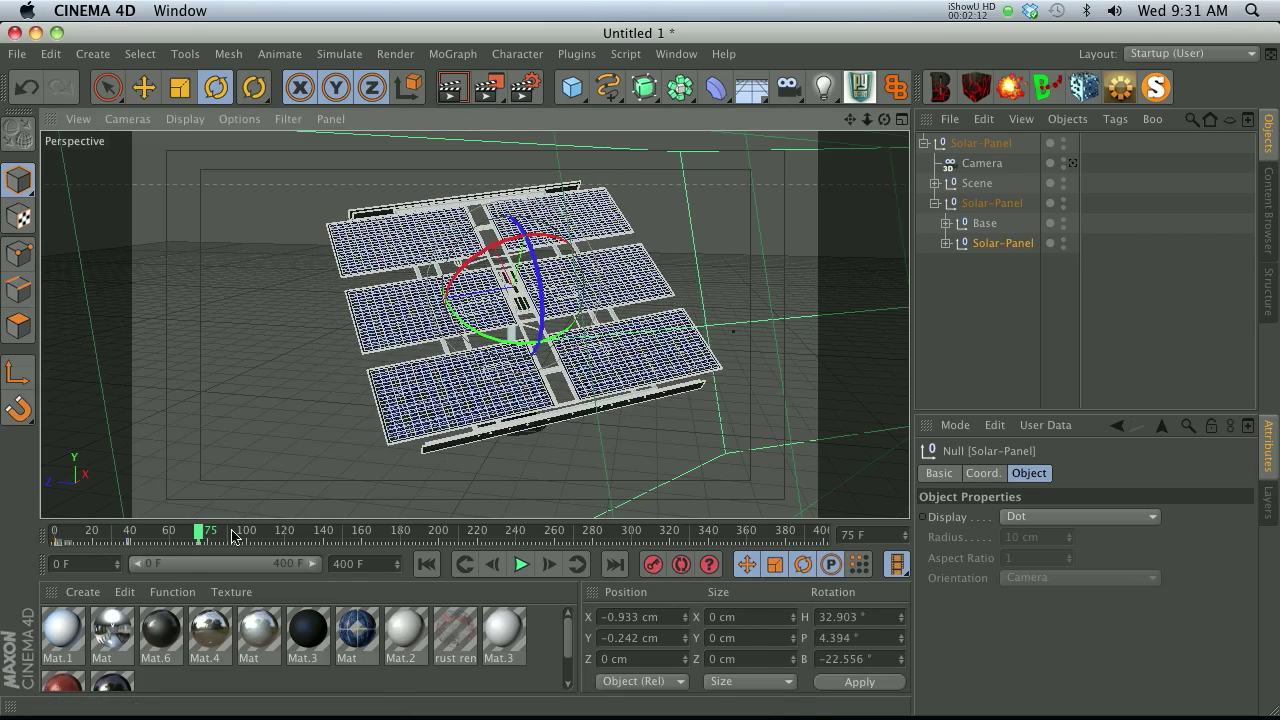
left_click_drag(202, 533, 273, 533)
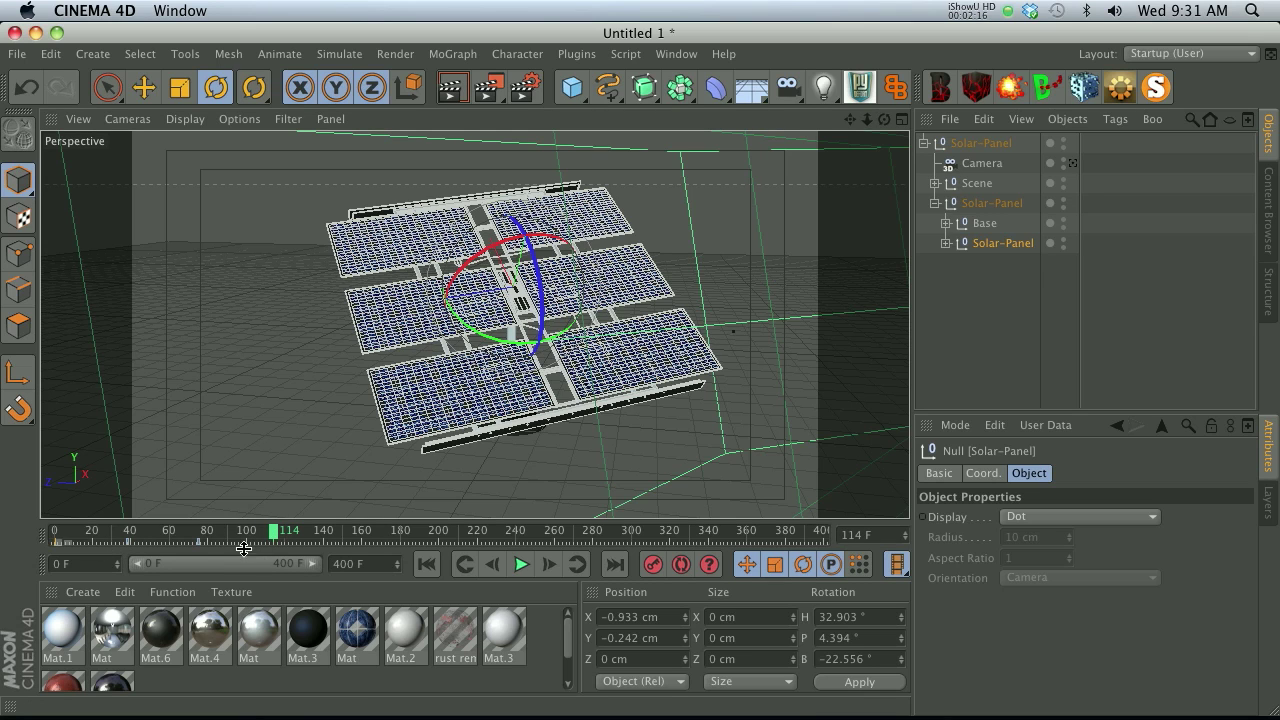
left_click_drag(214, 548, 55, 538)
Show the Solar-Panel's tracks in the Timeline and set them to Repeat After
right_click(984, 249)
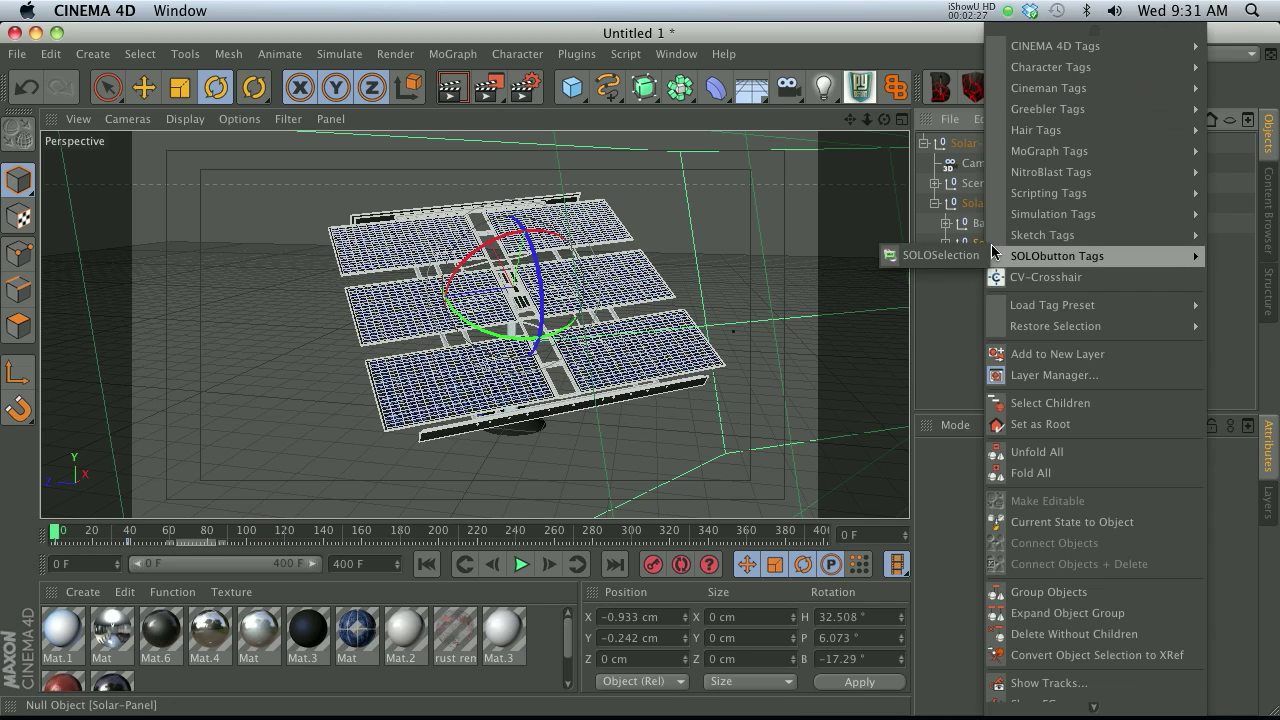
left_click(1047, 684)
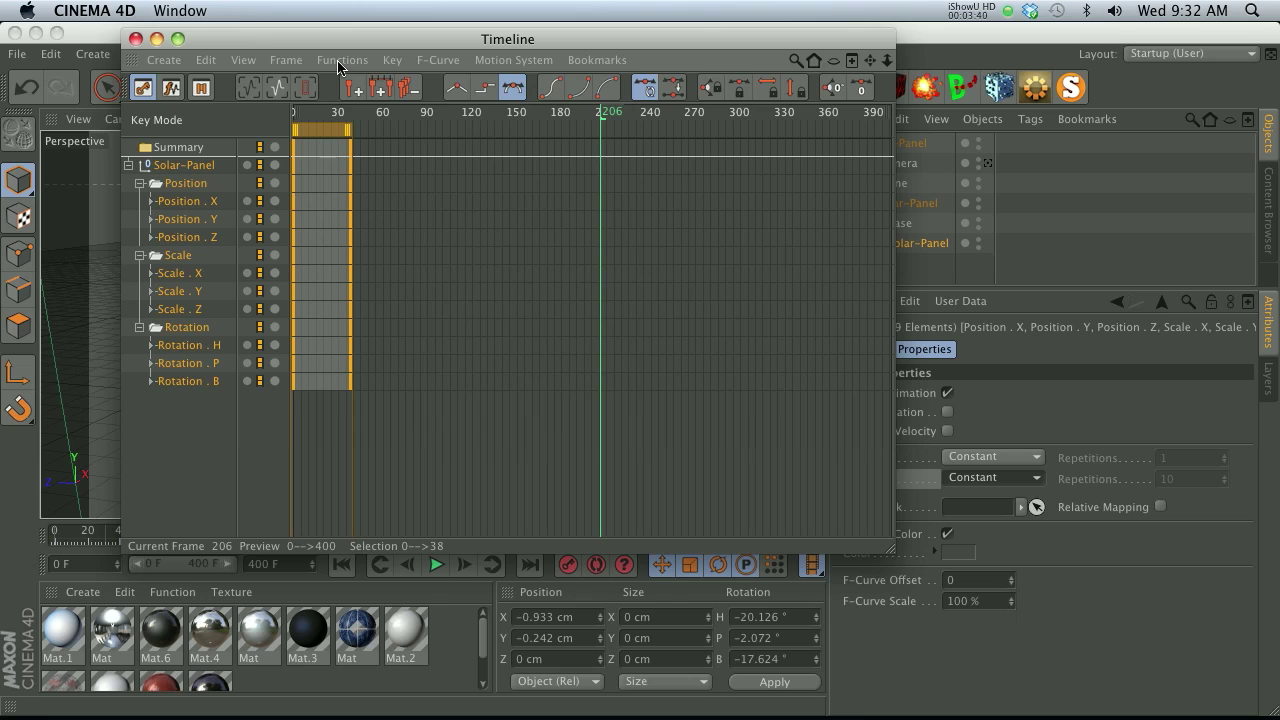
left_click(340, 61)
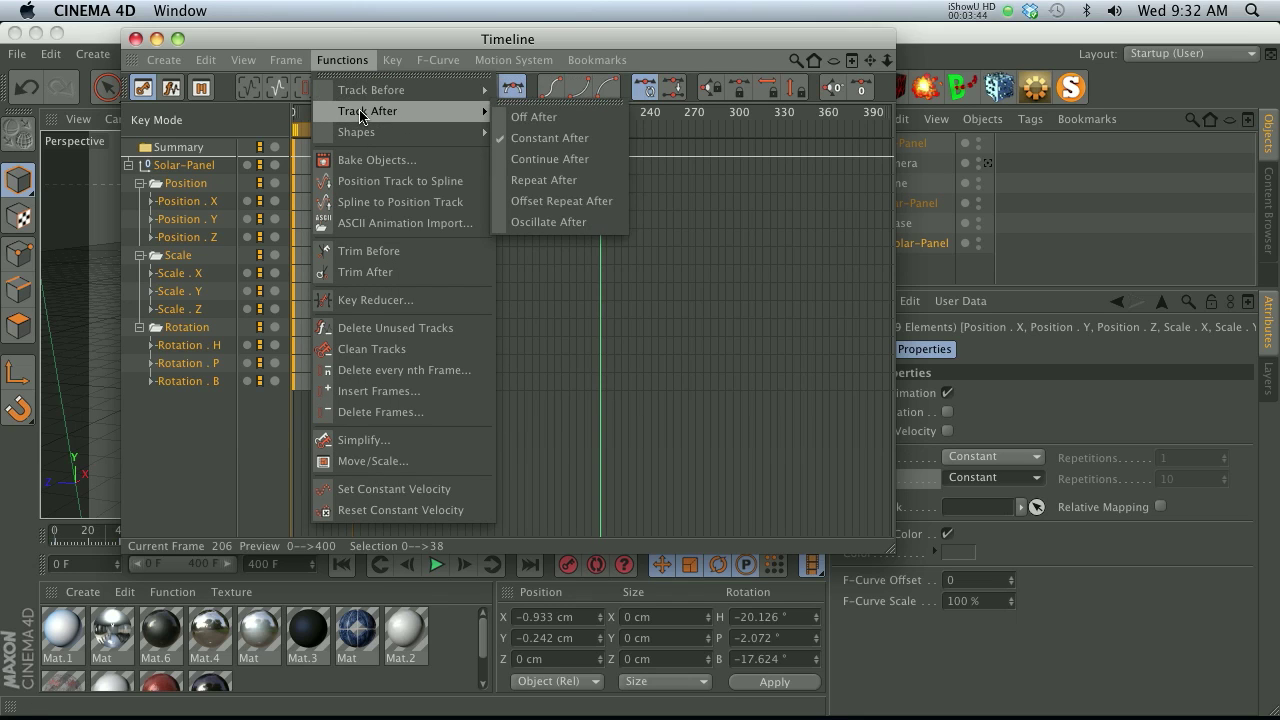
mouse_move(367, 111)
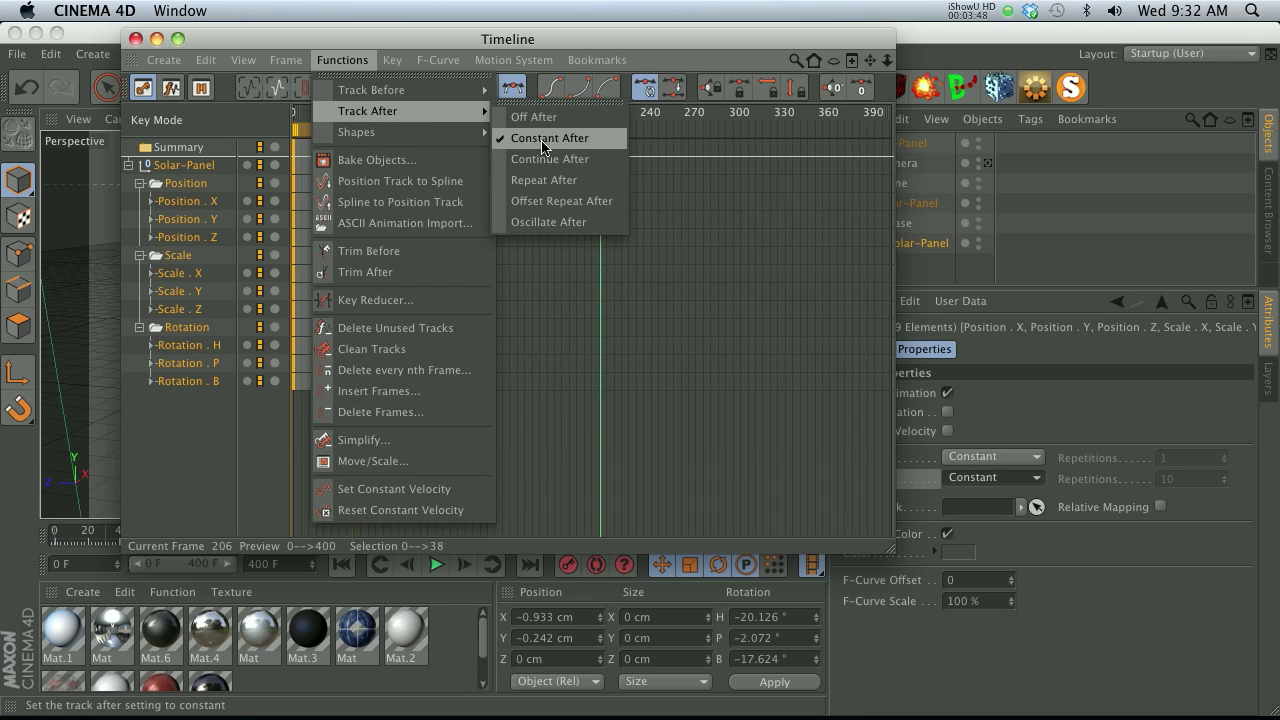
left_click(561, 188)
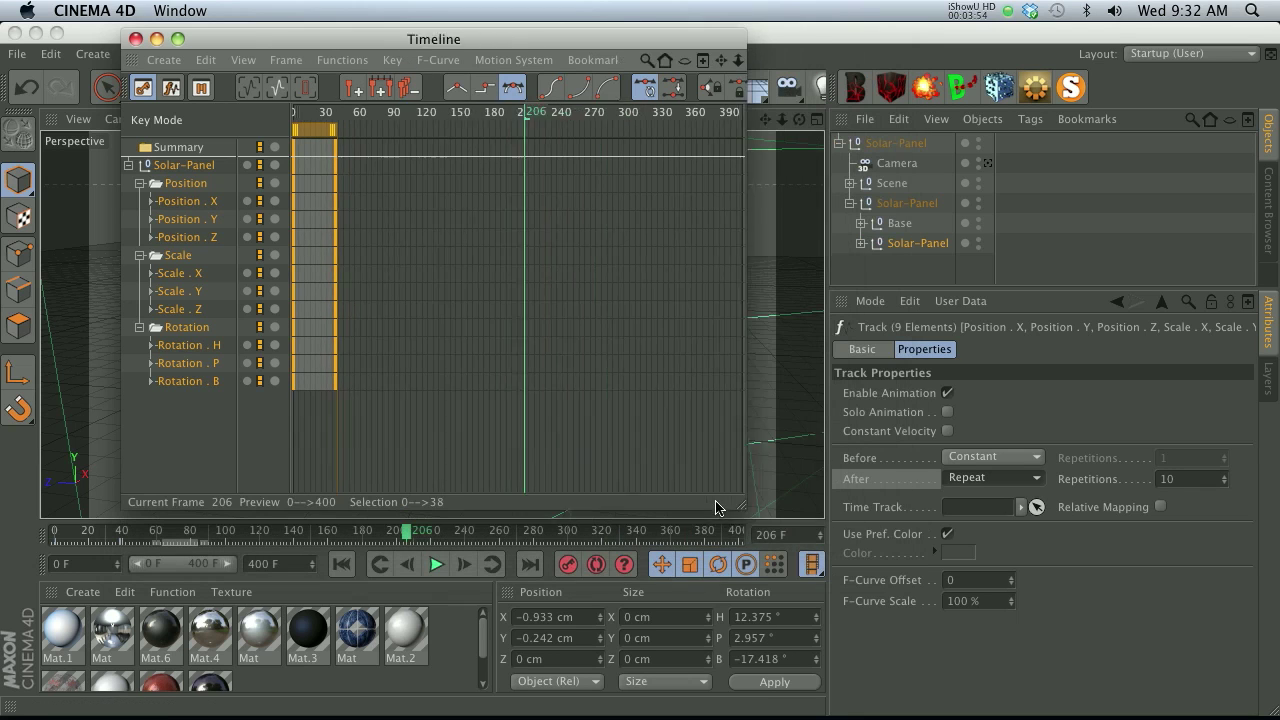
left_click_drag(884, 549, 678, 512)
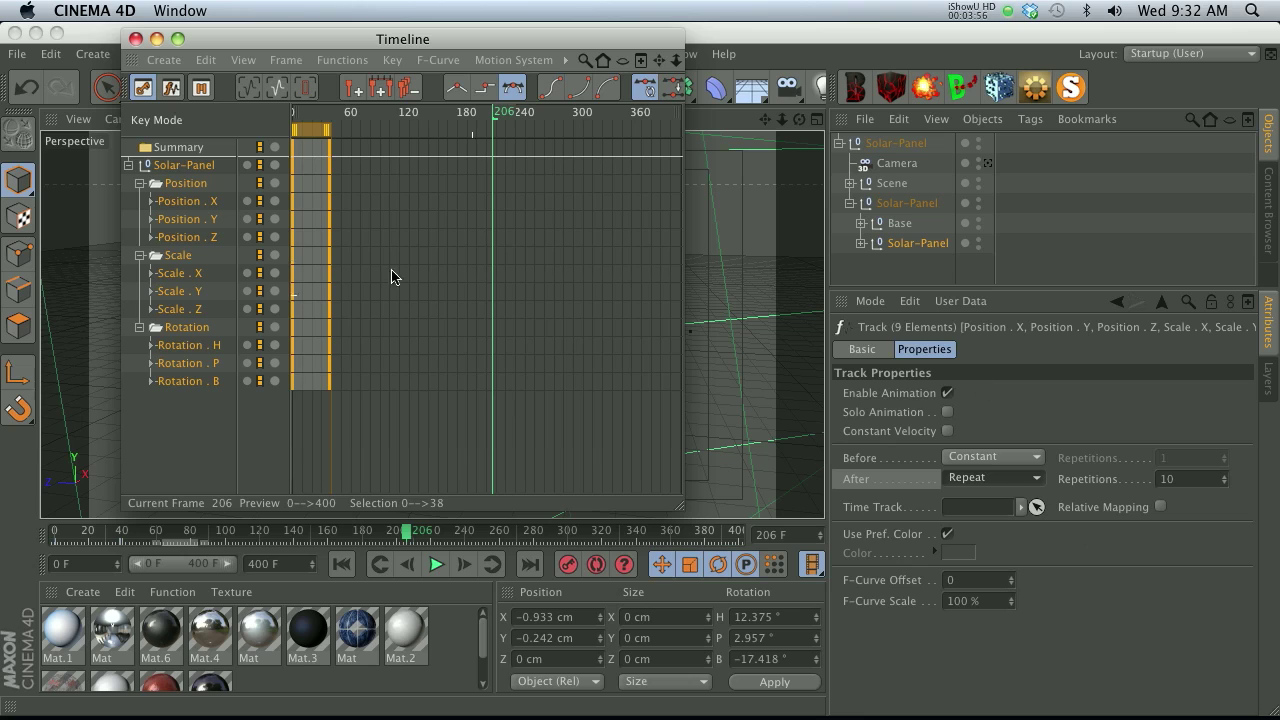
left_click(383, 212)
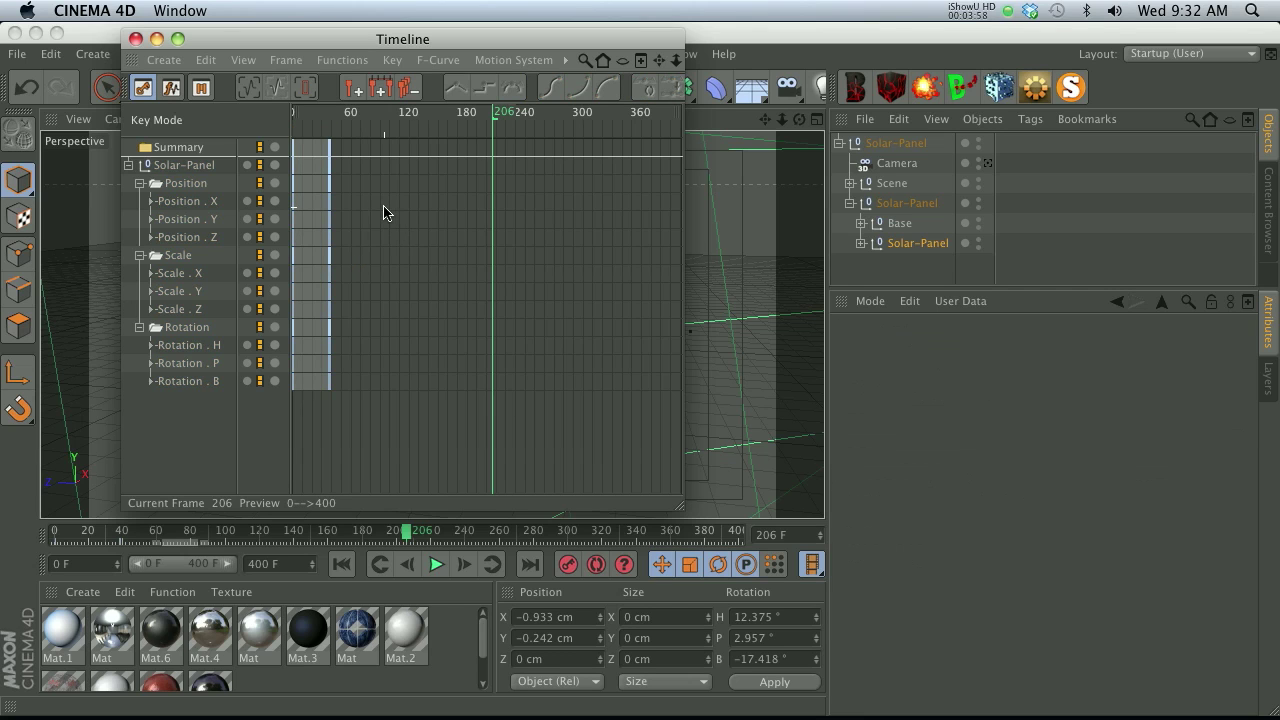
Check the Solar-Panel tracks' After and Repetitions settings, move the Timeline aside, and play
left_click(910, 243)
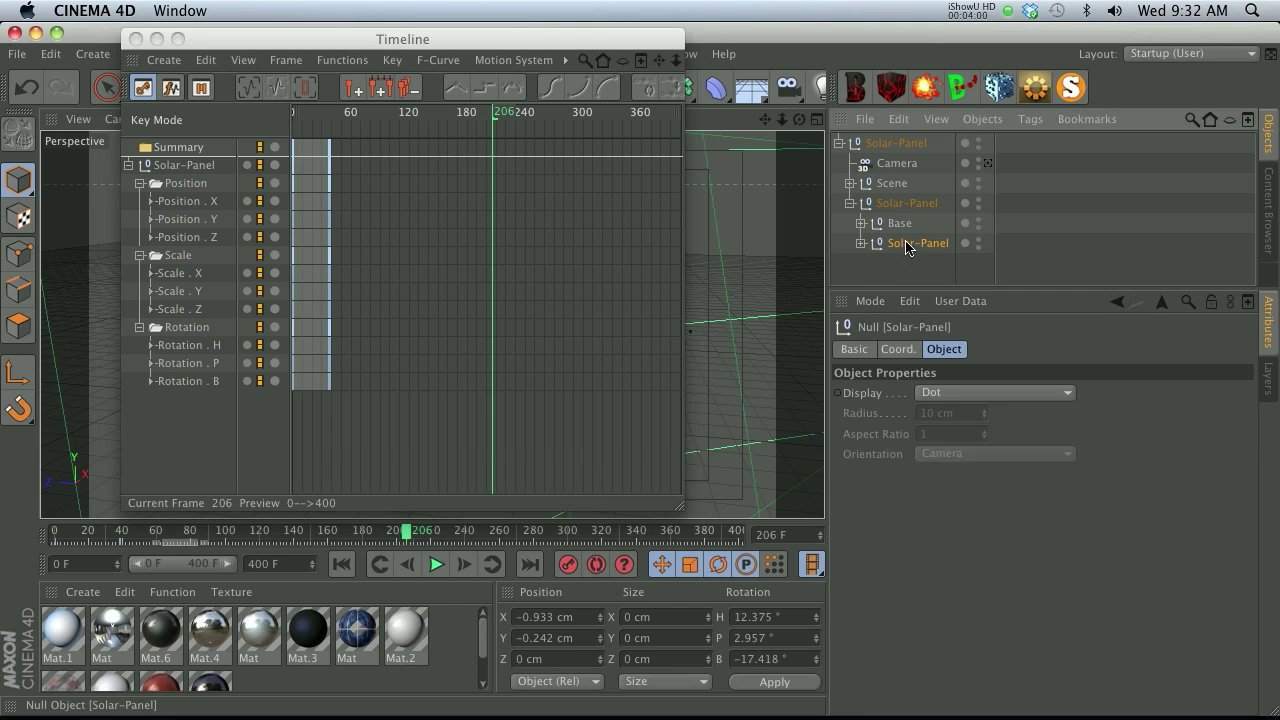
left_click(358, 216)
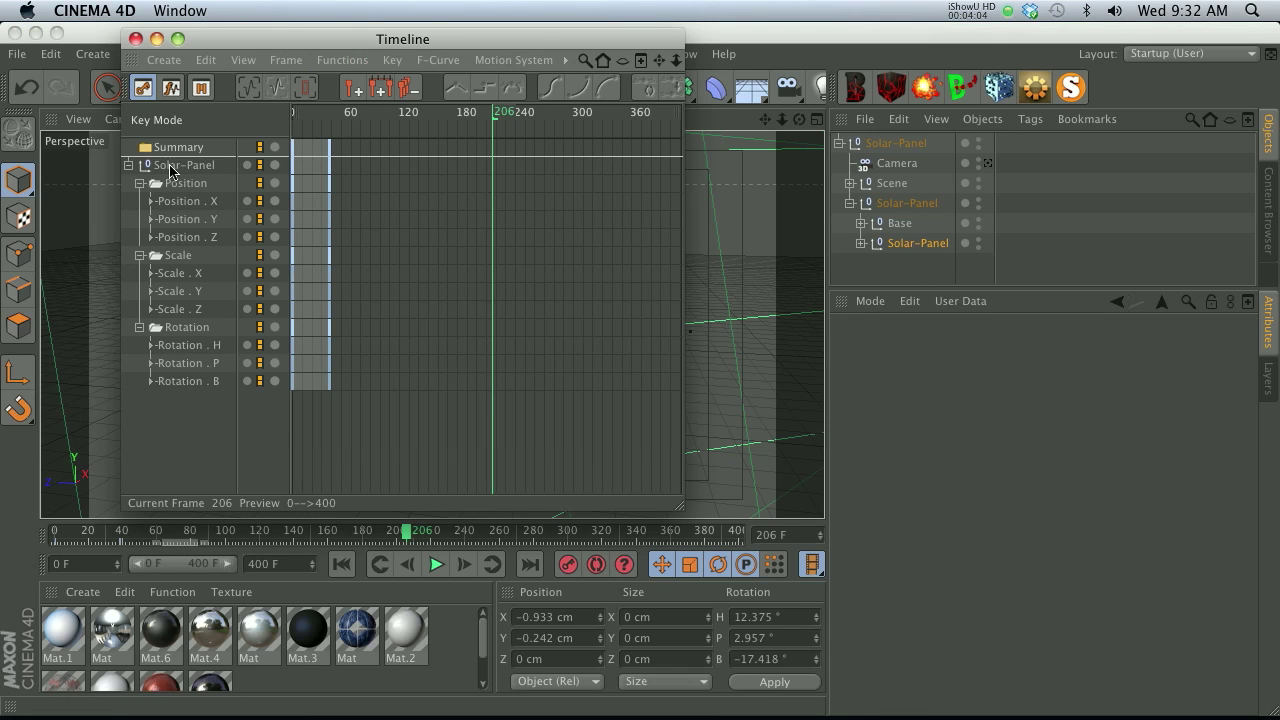
left_click(171, 168)
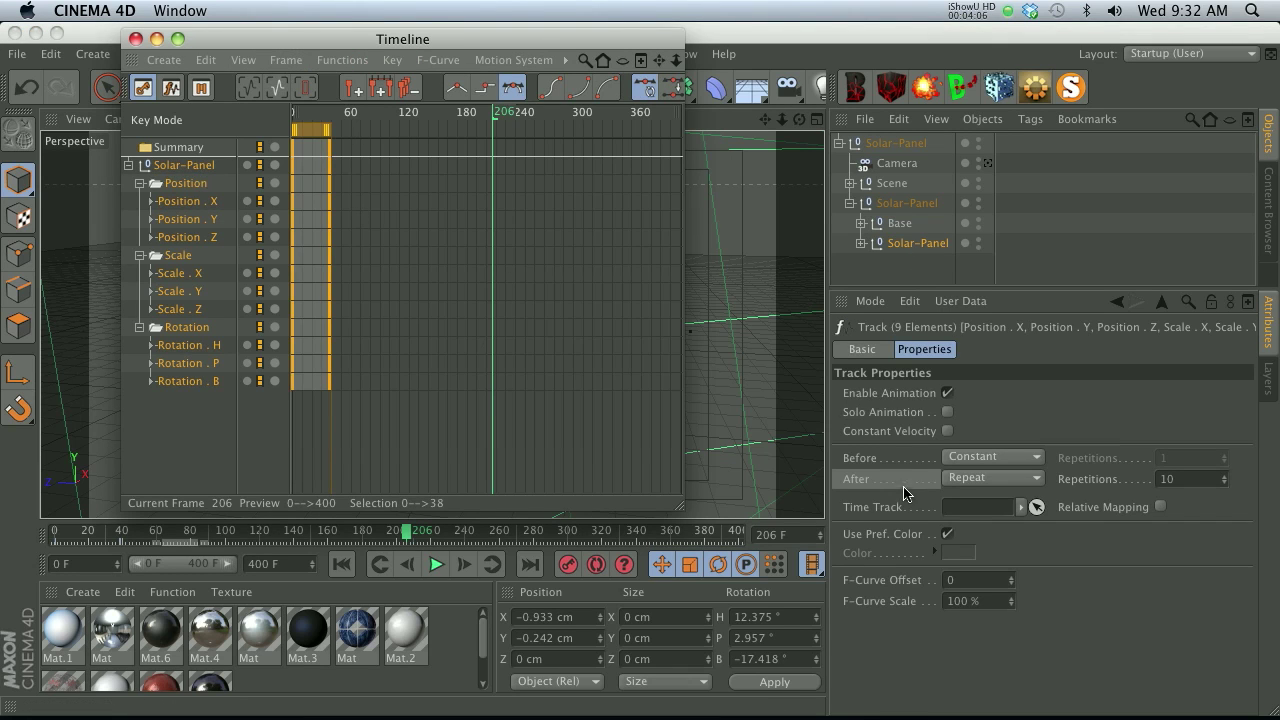
left_click(864, 474)
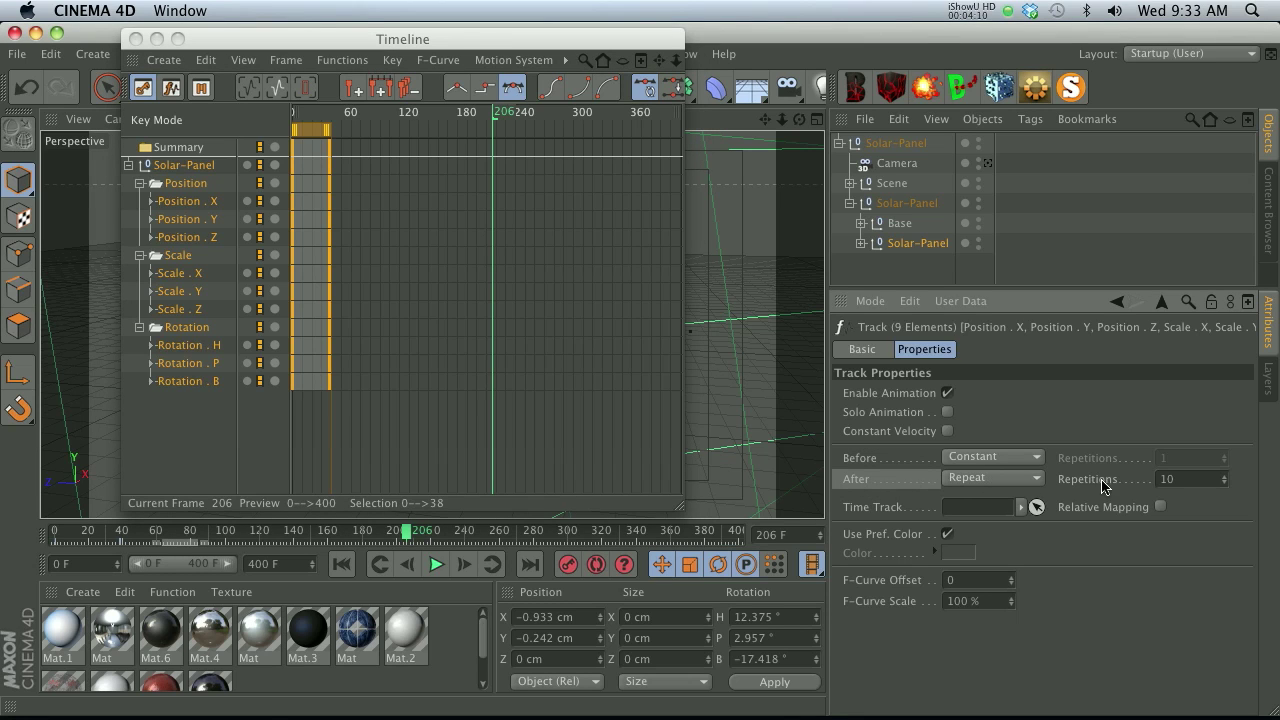
left_click(1163, 480)
left_click_drag(450, 39, 1000, 33)
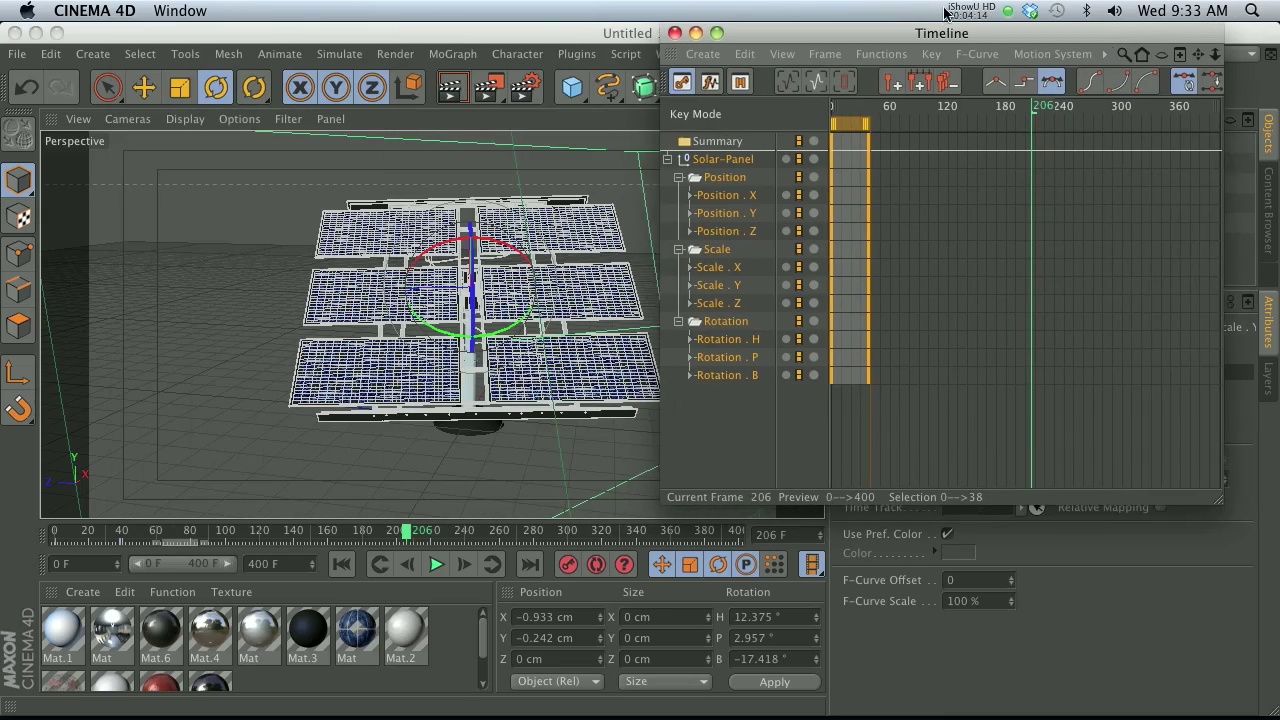
left_click(436, 564)
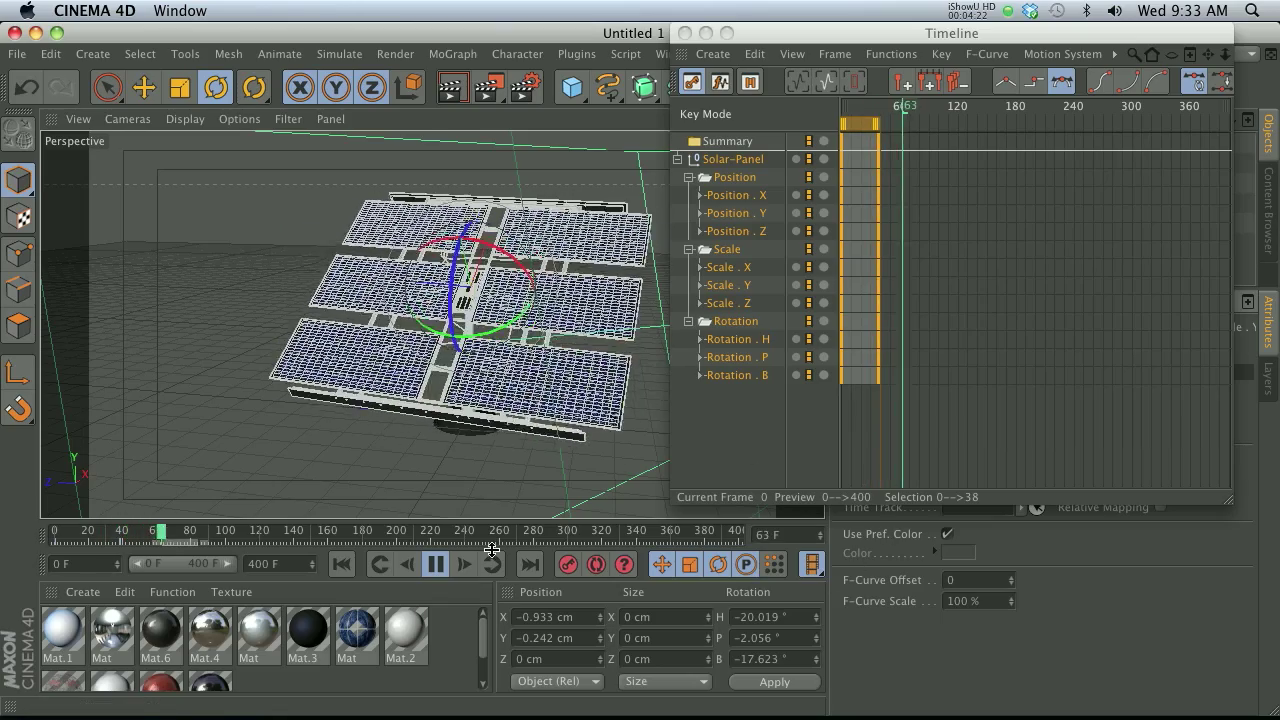
Stop playback and set the tracks' Repetitions to 10
left_click(436, 564)
left_click_drag(1034, 34, 905, 34)
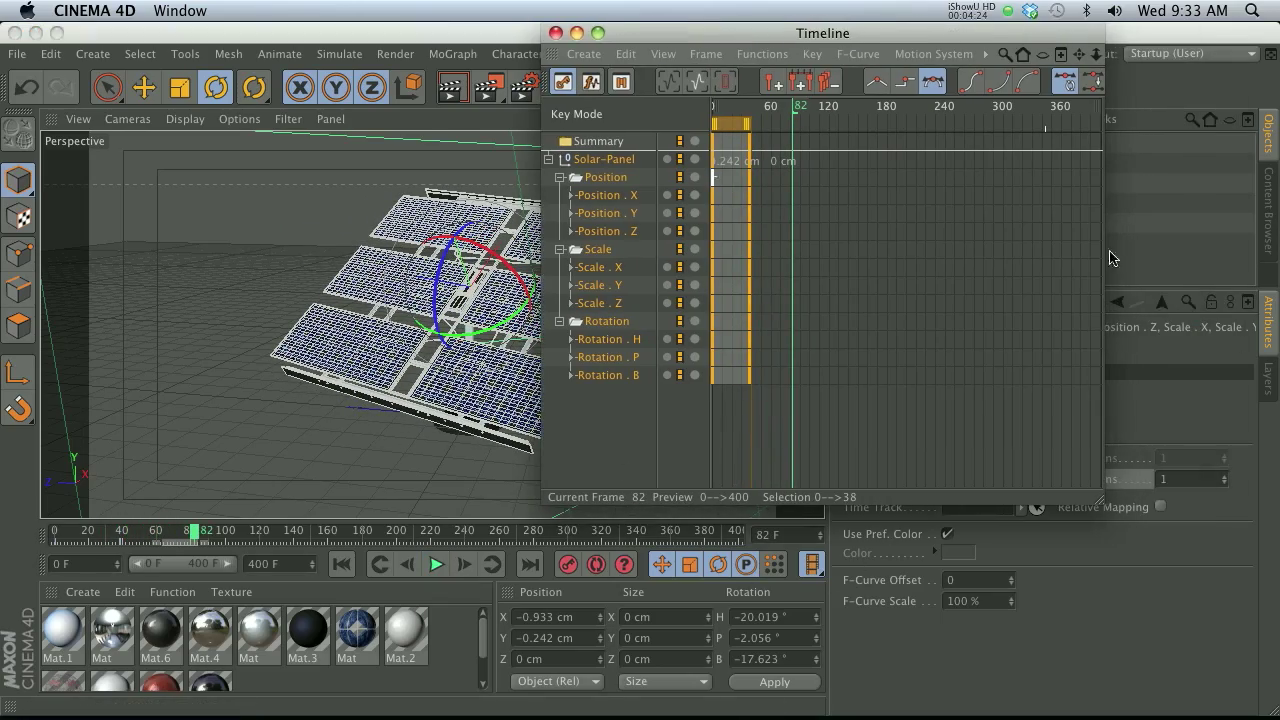
left_click(1172, 481)
left_click_drag(1174, 483, 1134, 483)
key("Return")
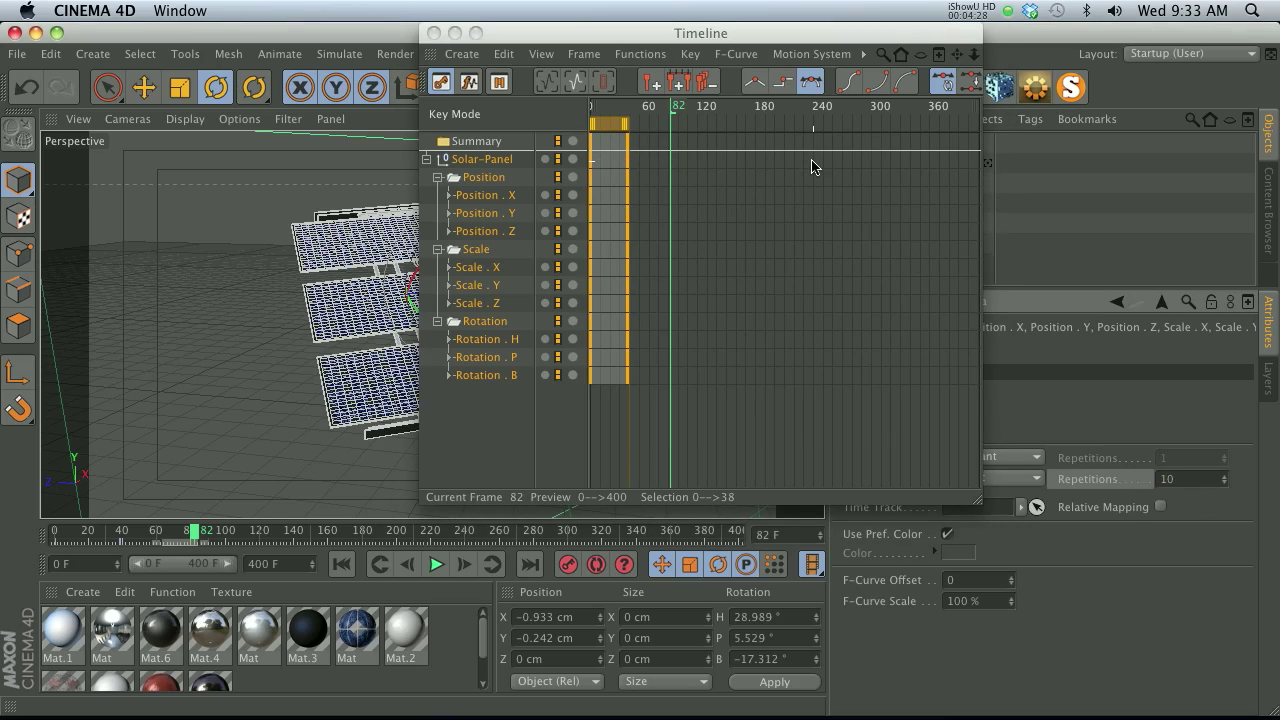
Replay the looping tilt from frame 0 with the Timeline moved off the viewport
left_click_drag(683, 37, 925, 37)
left_click(341, 564)
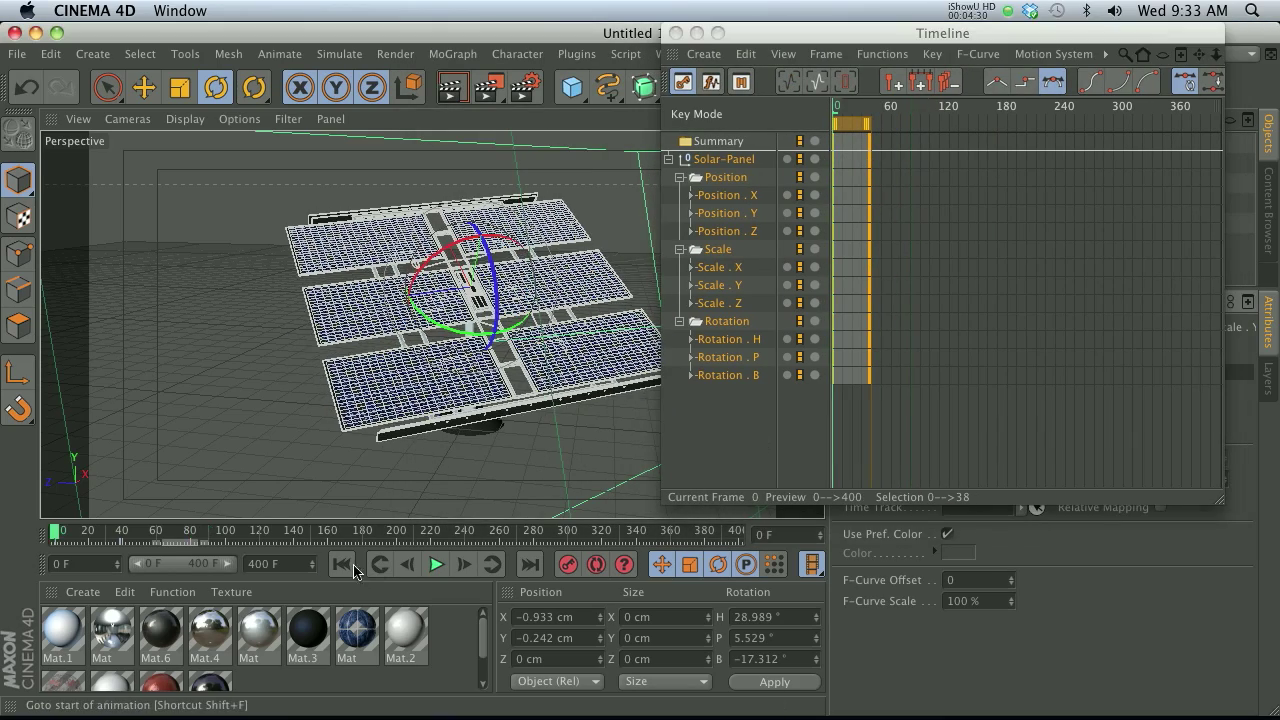
left_click(446, 566)
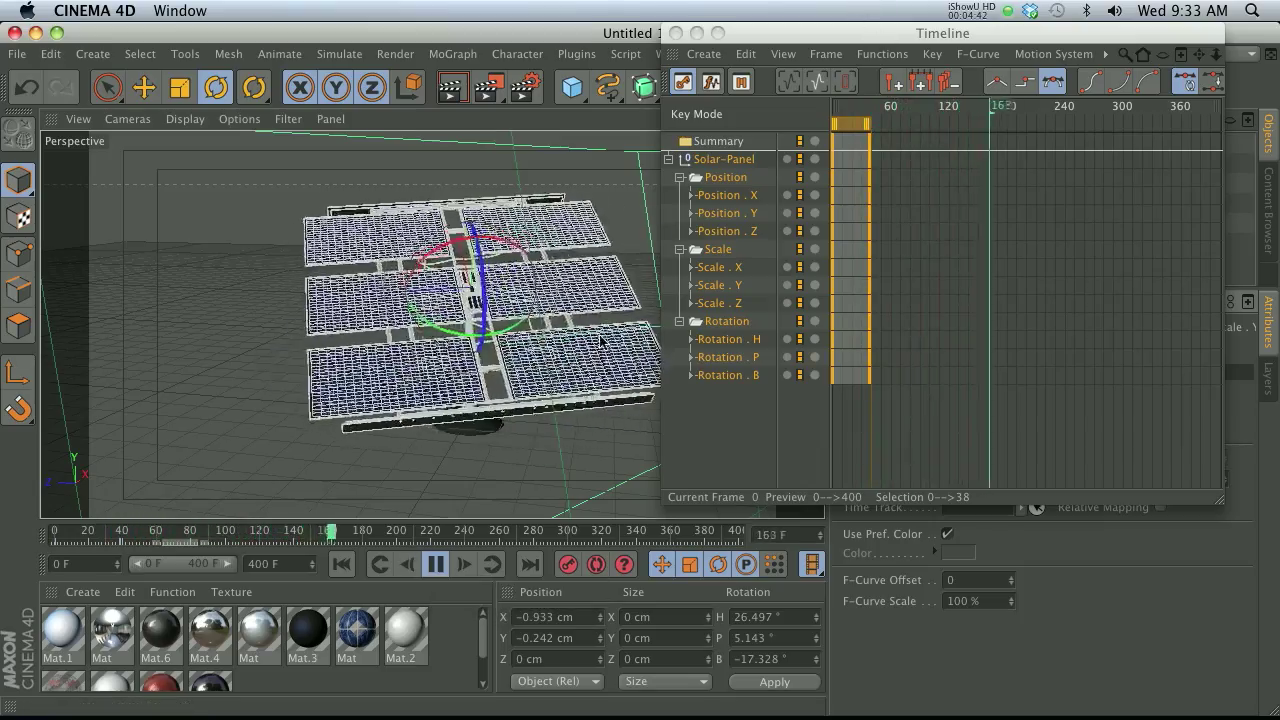
left_click_drag(890, 33, 580, 33)
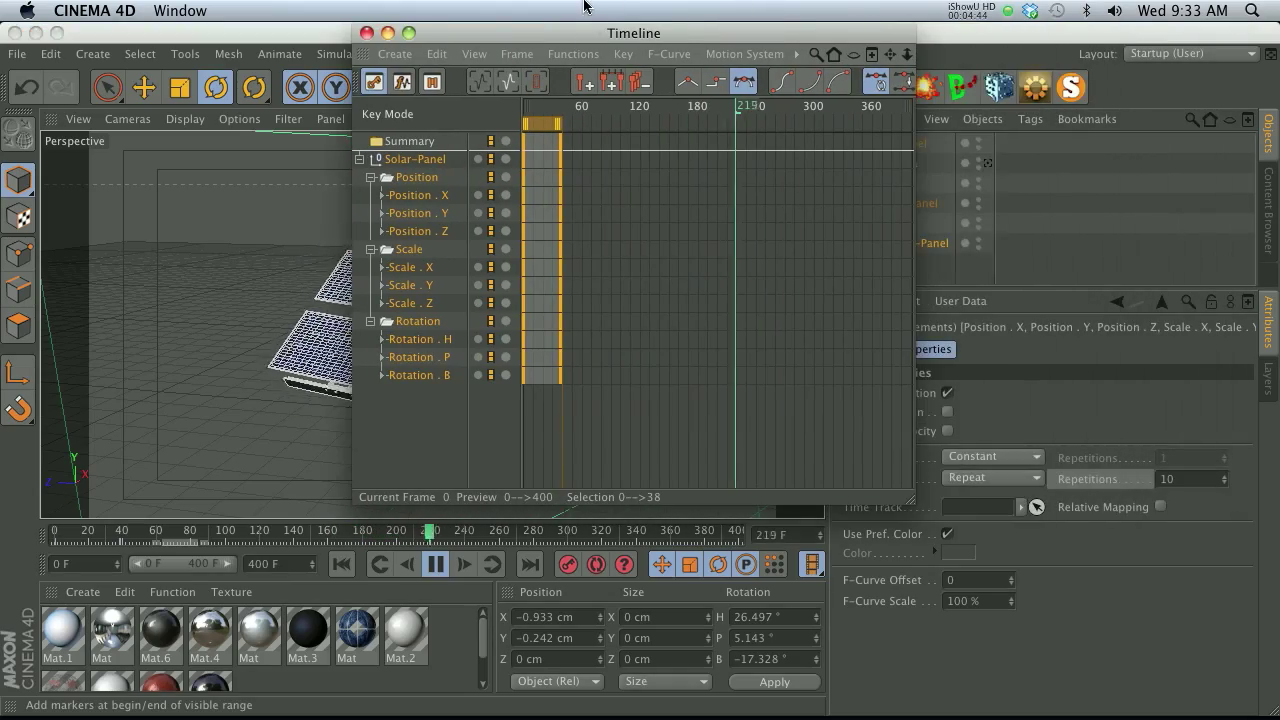
left_click_drag(416, 33, 464, 34)
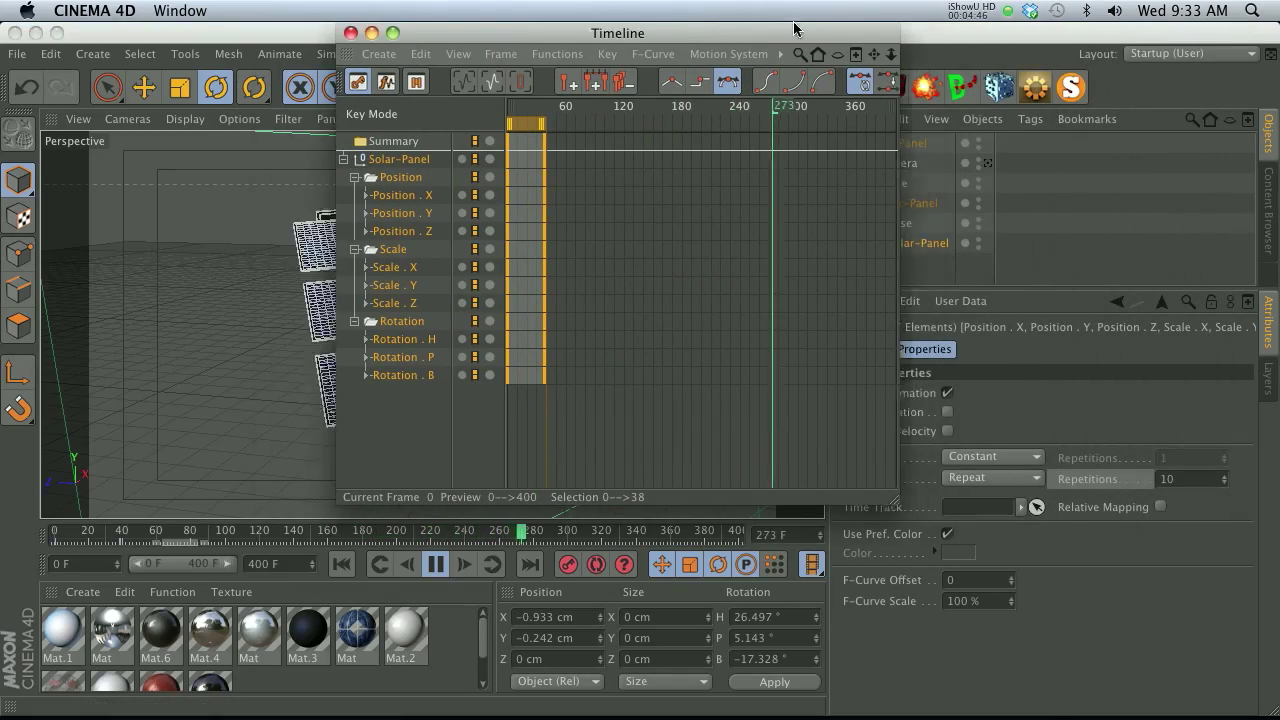
Return to frame 0 and change the tracks' After behaviour to Oscillate
left_click(416, 33)
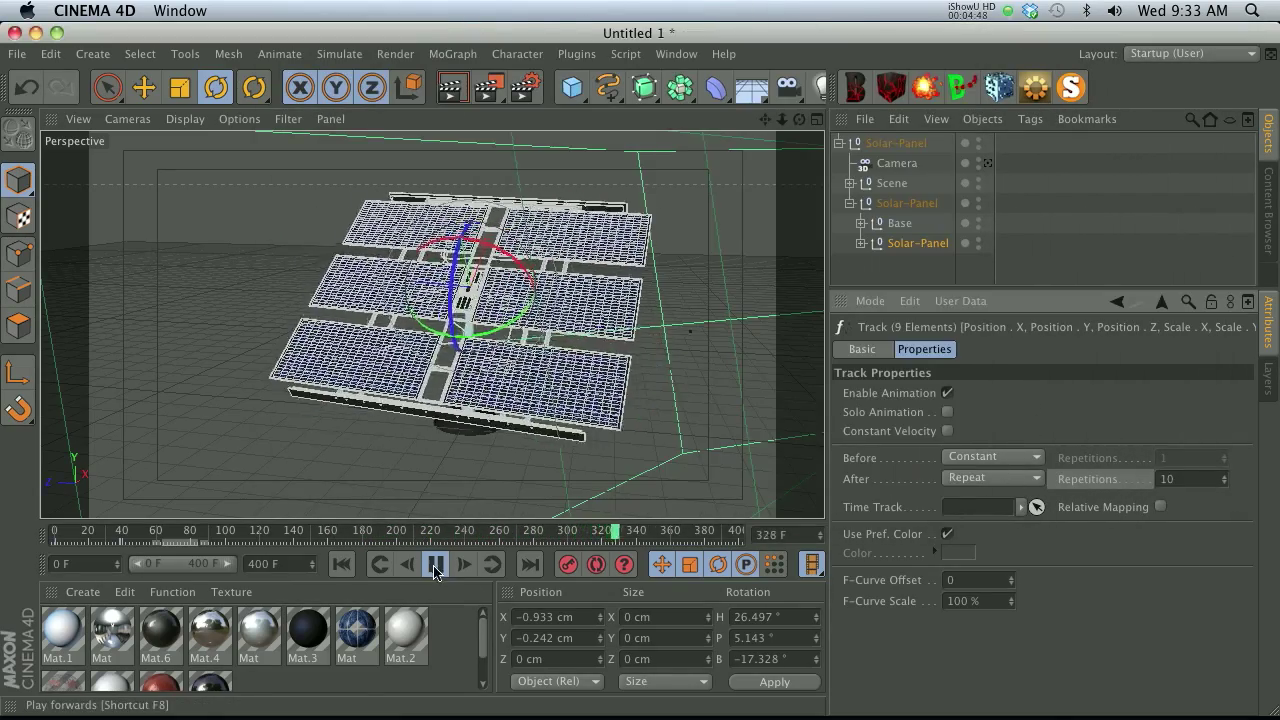
left_click(435, 564)
left_click(342, 564)
left_click(993, 477)
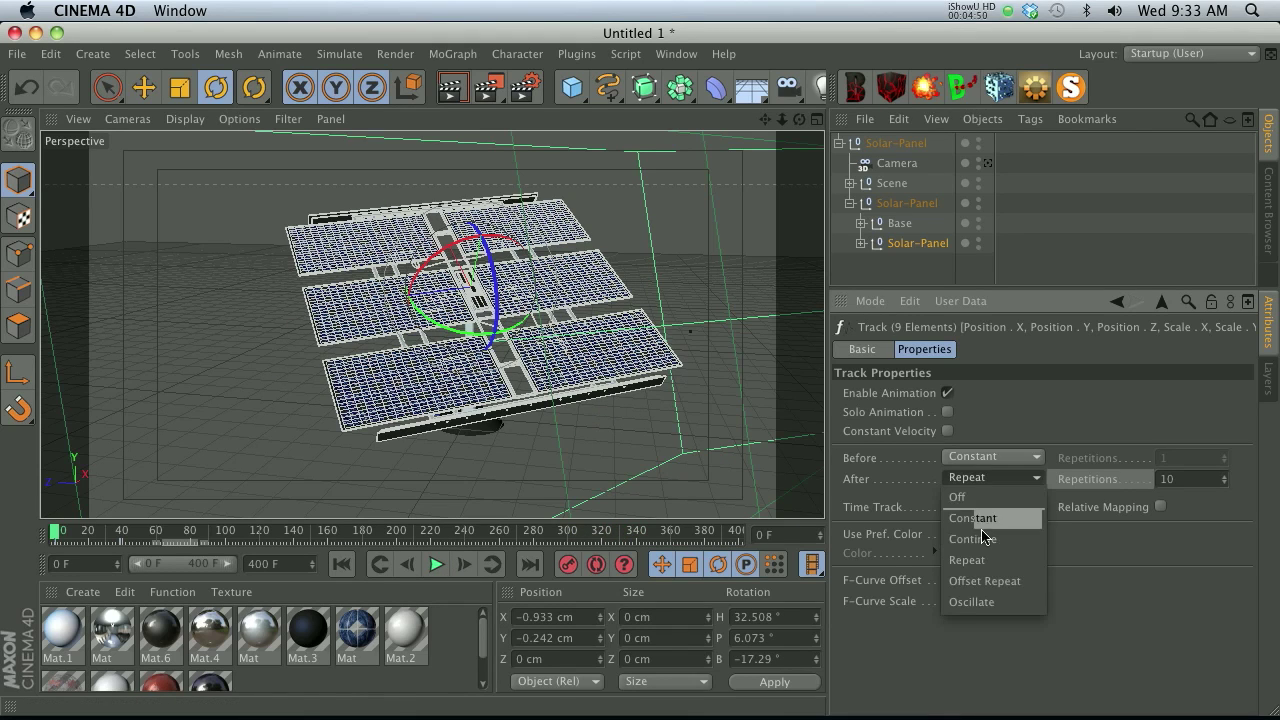
left_click(1005, 602)
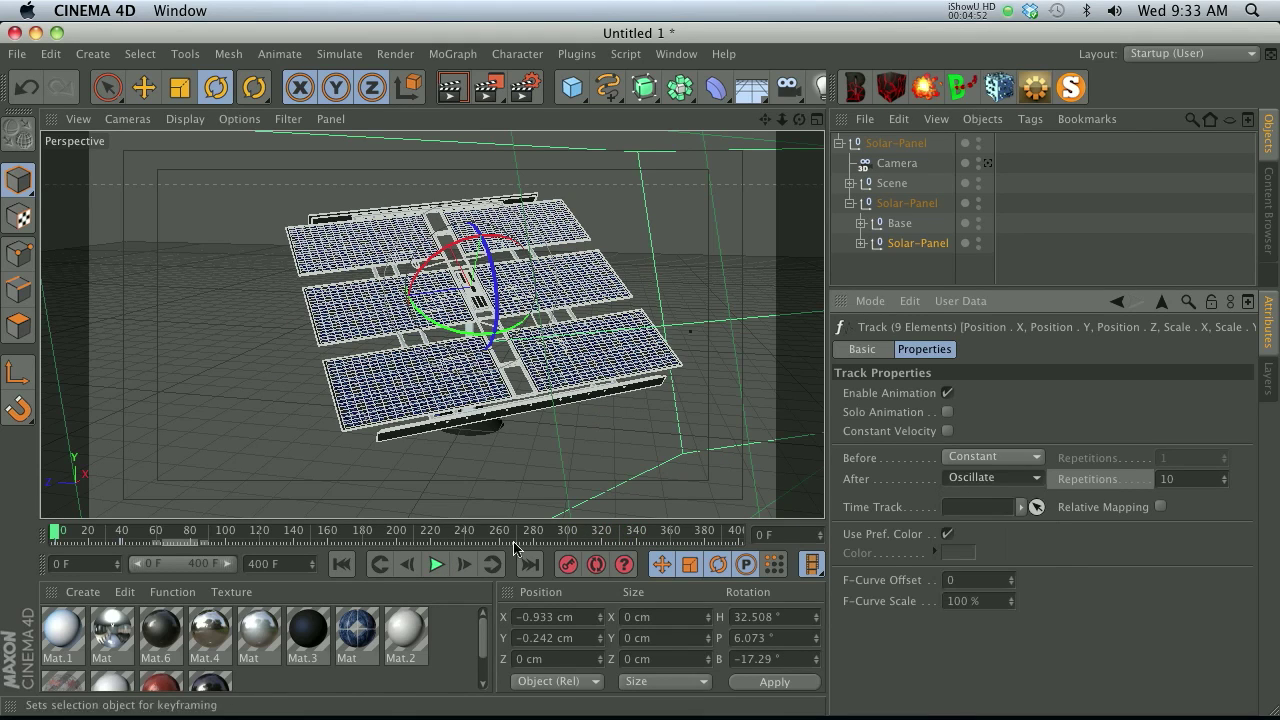
Preview the oscillating tilt, stop with F8, and scrub back to around frame 155
left_click(436, 565)
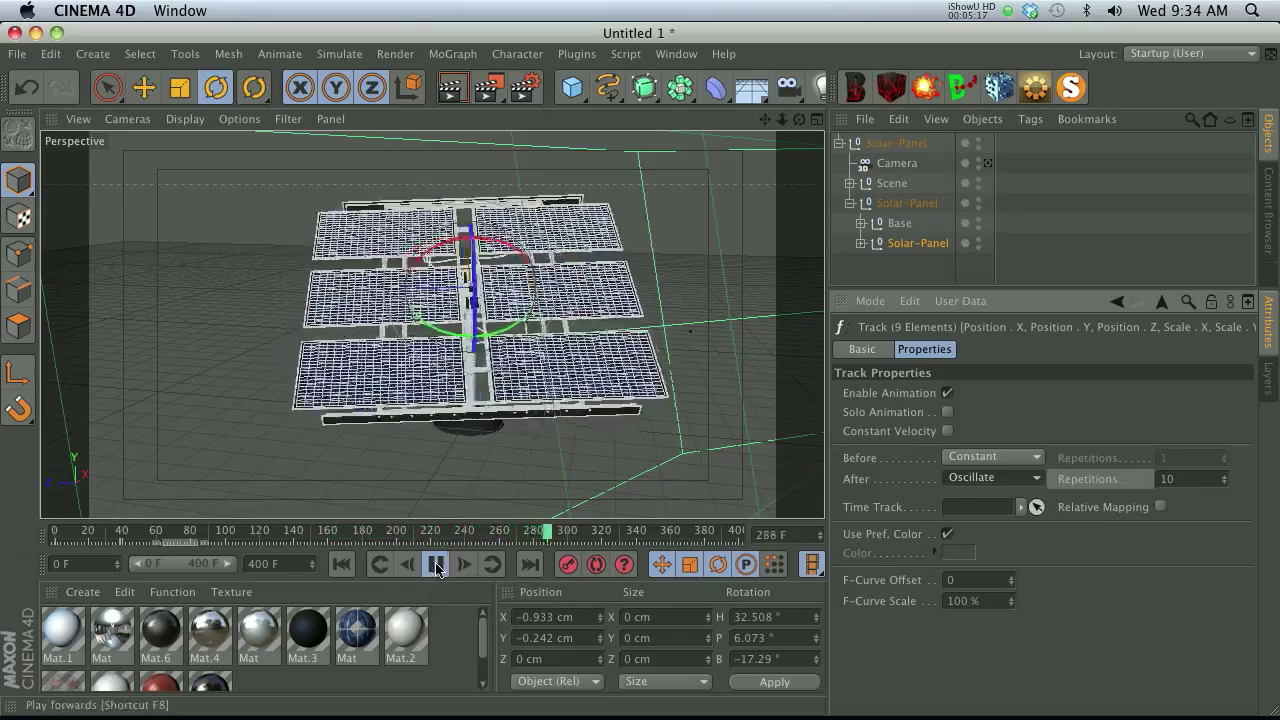
left_click(870, 270)
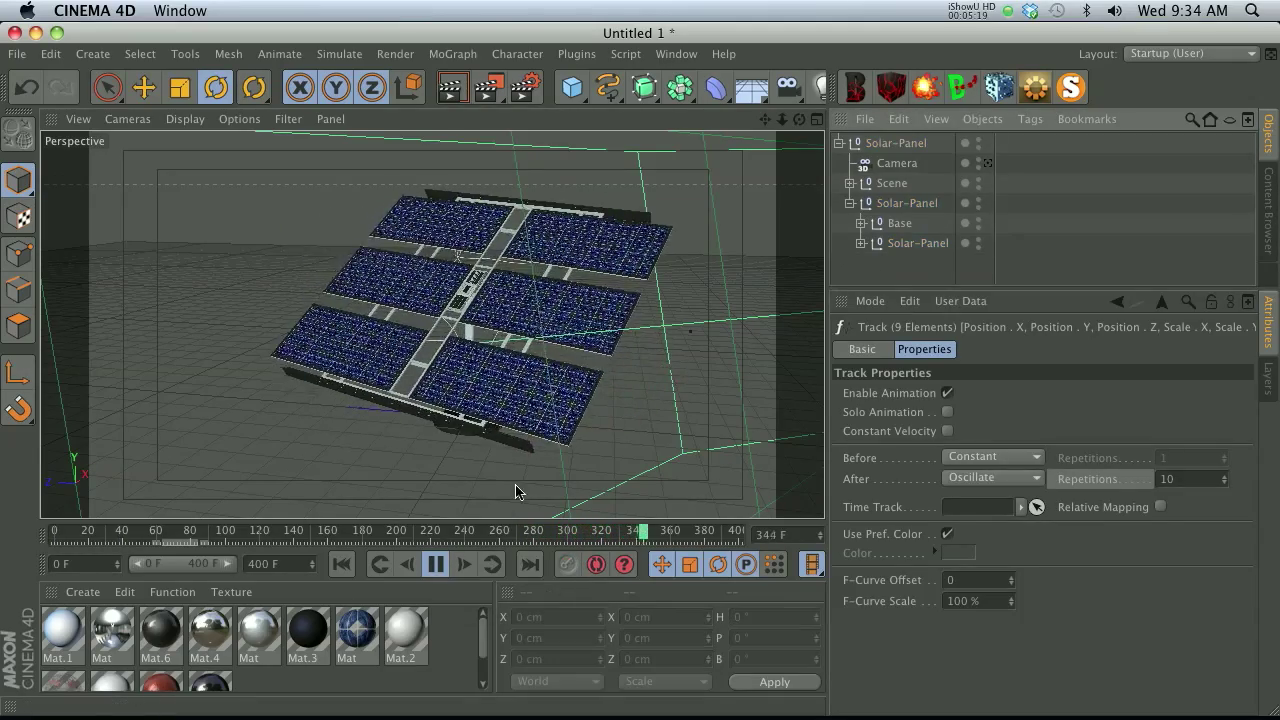
key("F8")
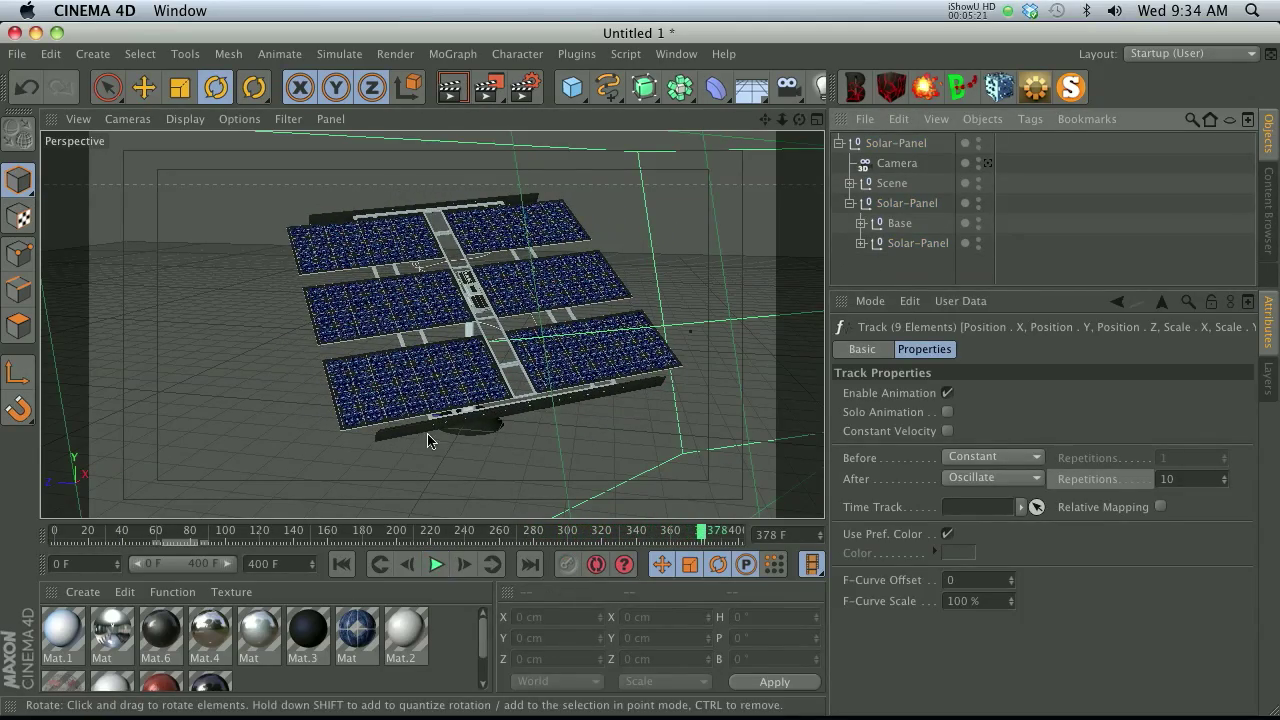
left_click_drag(55, 533, 329, 533)
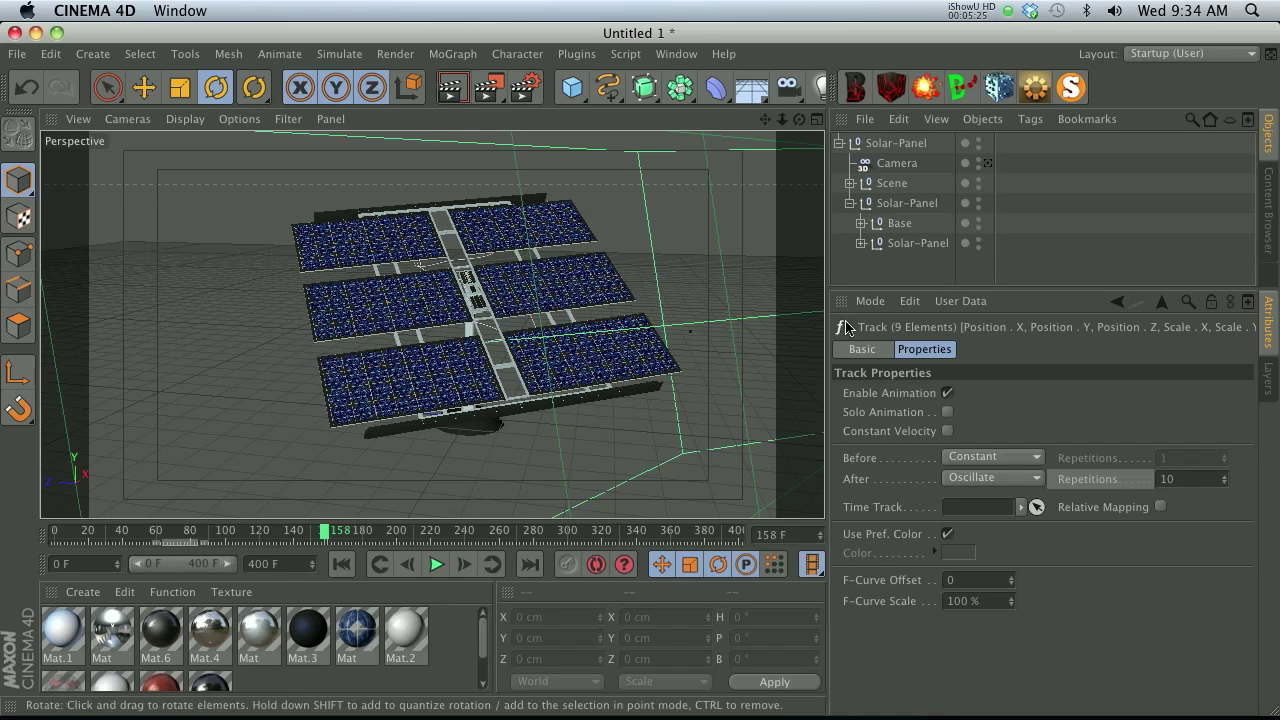
left_click(914, 245)
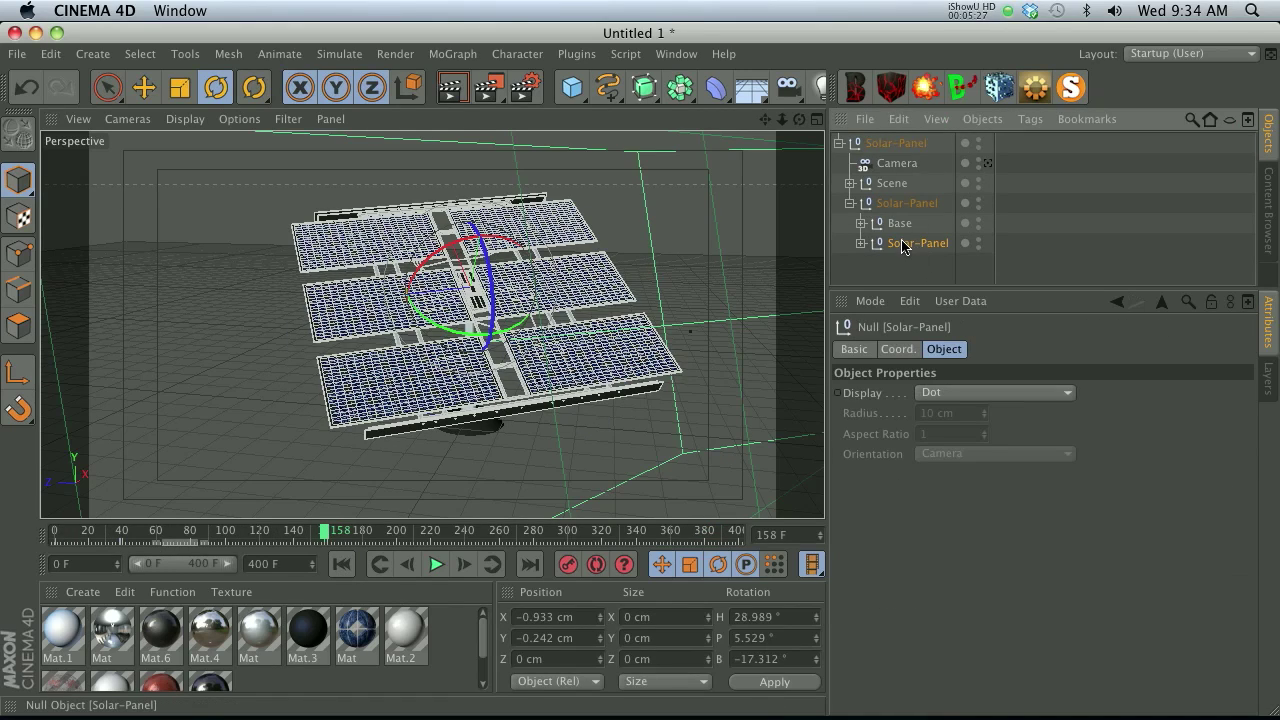
Open the Solar-Panel's F-curves in a Timeline window shifted left
right_click(898, 246)
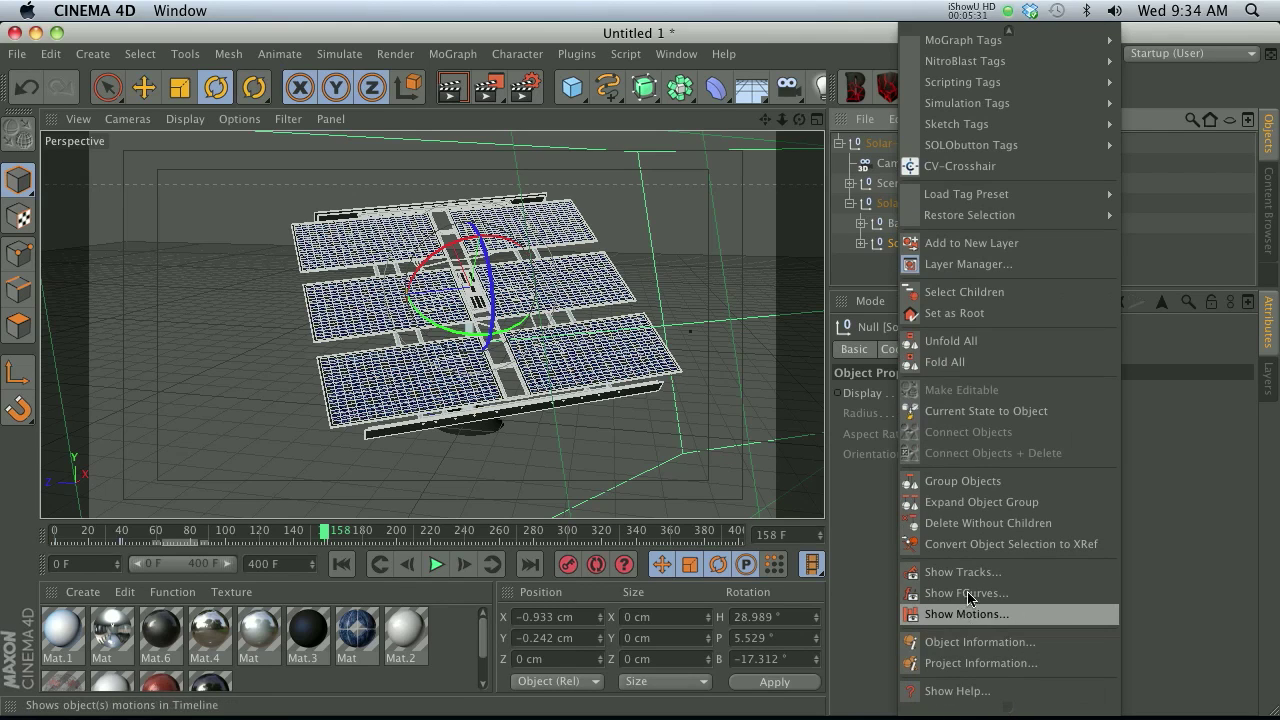
left_click(953, 597)
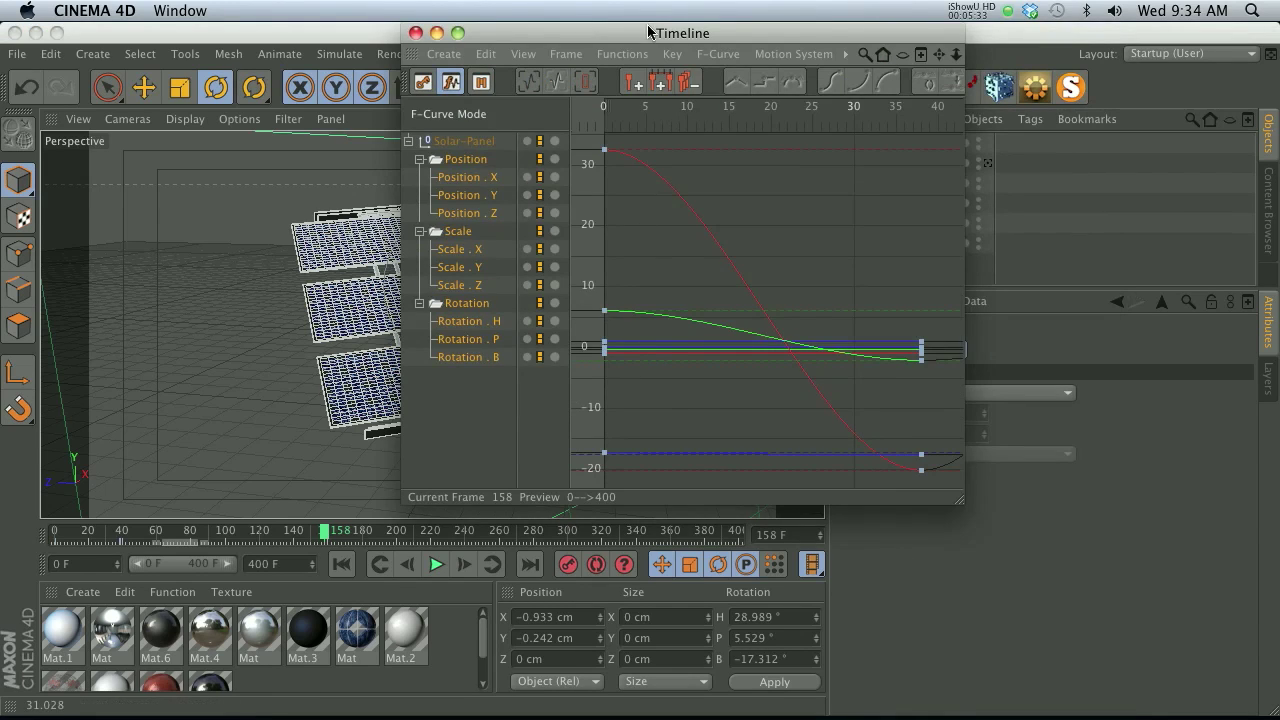
mouse_move(966, 500)
left_mouse_down()
mouse_move(783, 498)
mouse_move(895, 560)
left_mouse_up()
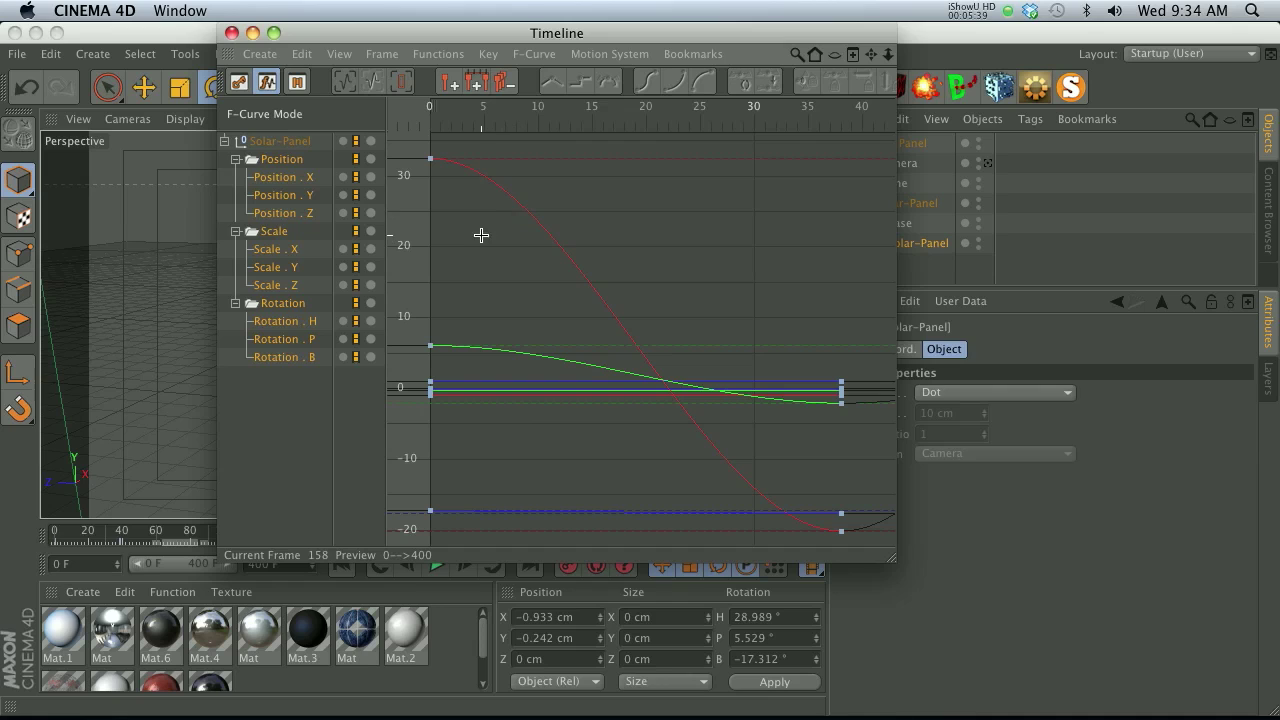
Click through the position and scale tracks, ending with all nine tracks selected
left_click(266, 146)
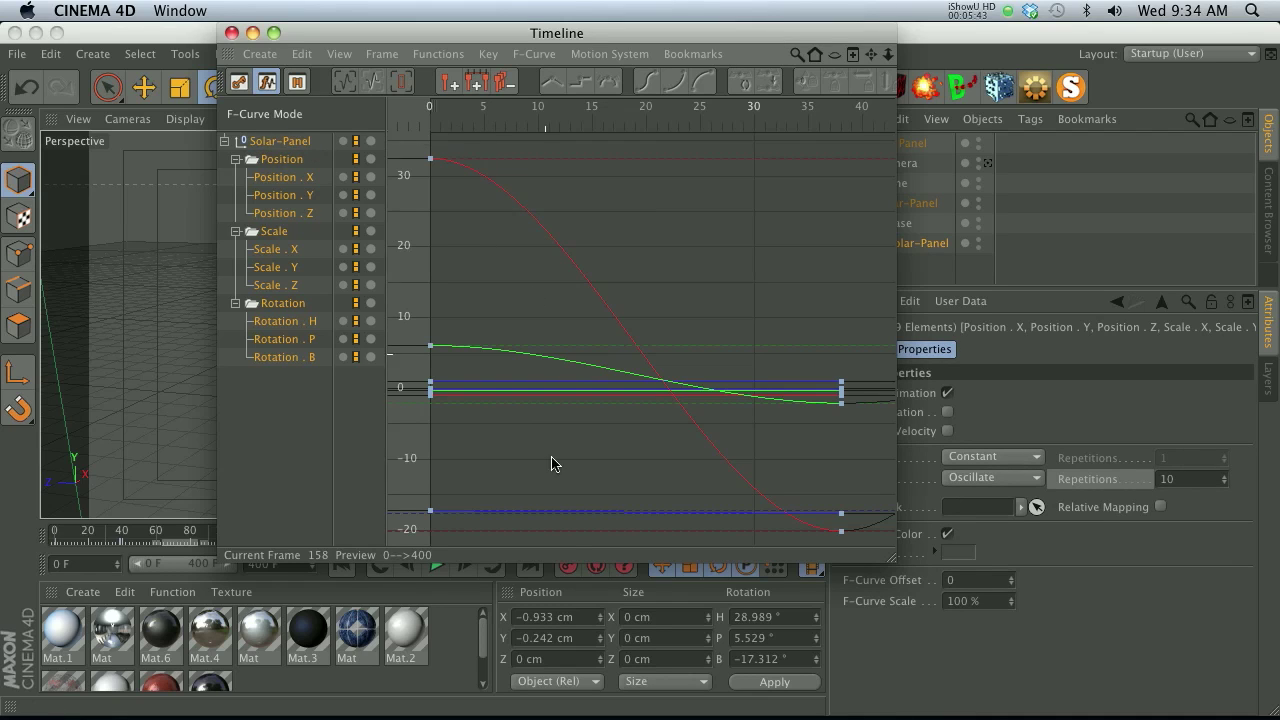
left_click(279, 464)
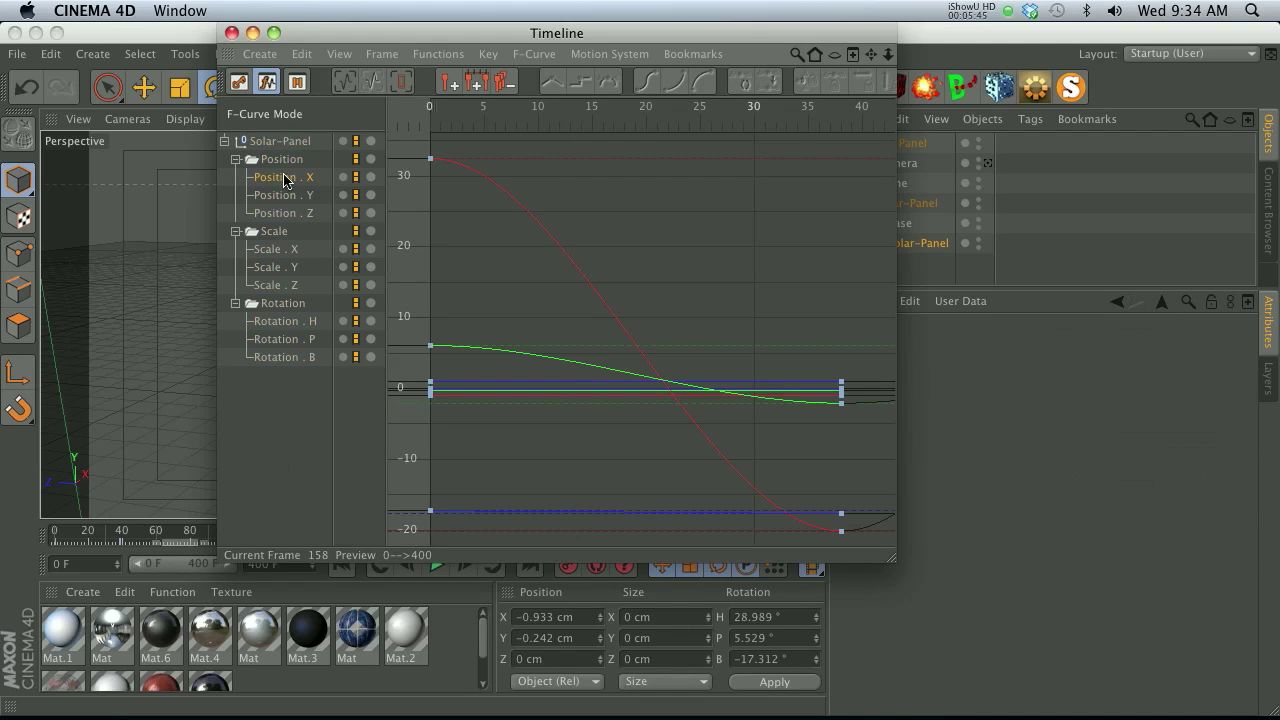
left_click(284, 178)
left_click(279, 215)
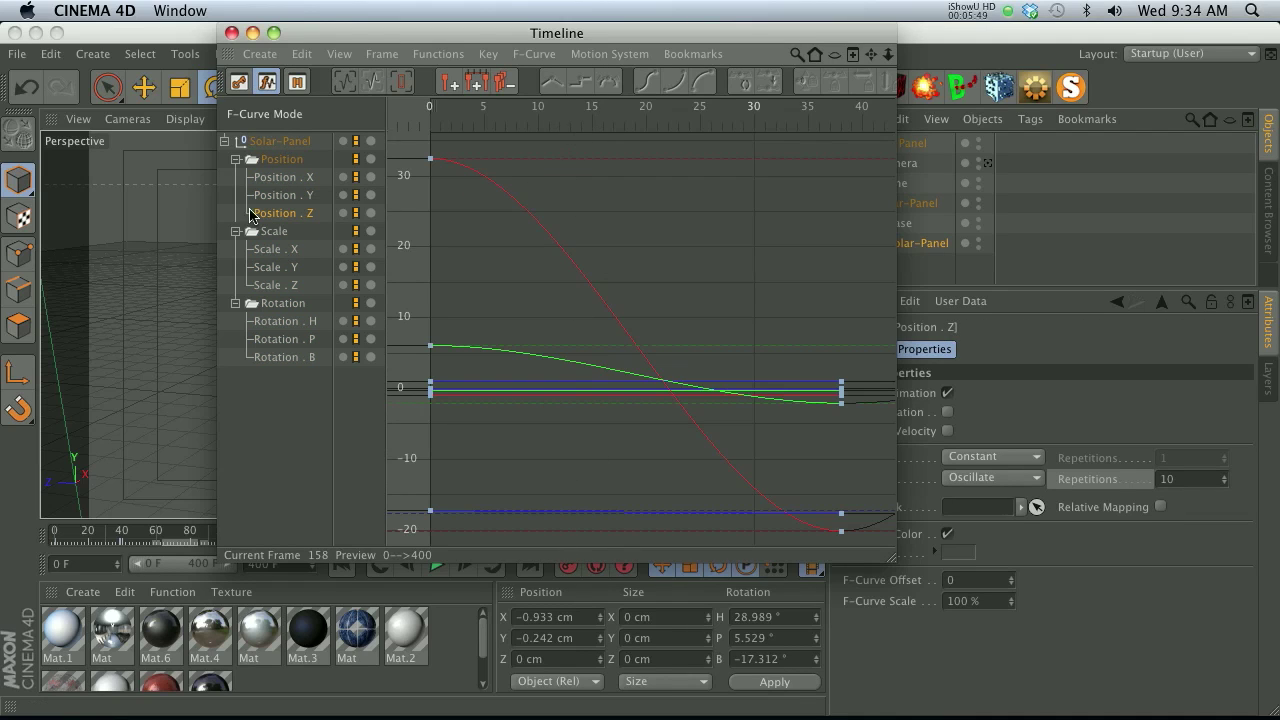
left_click(289, 178)
left_click(280, 249)
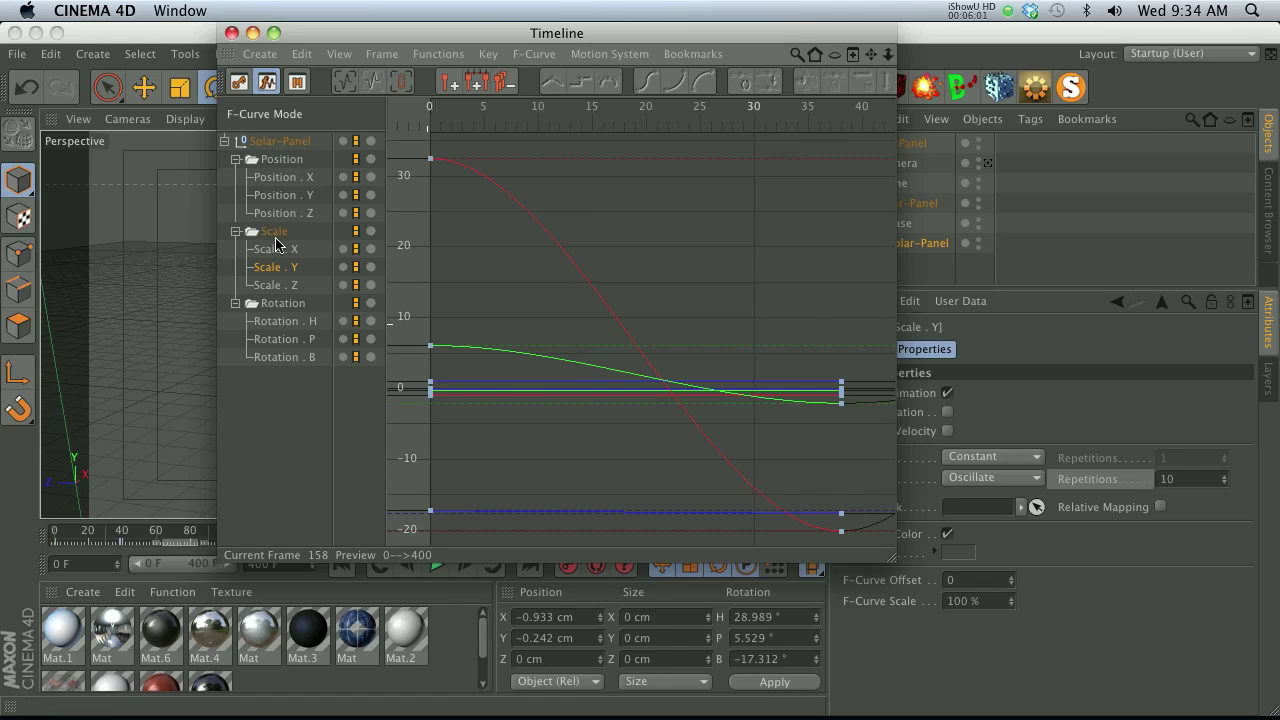
left_click(282, 143)
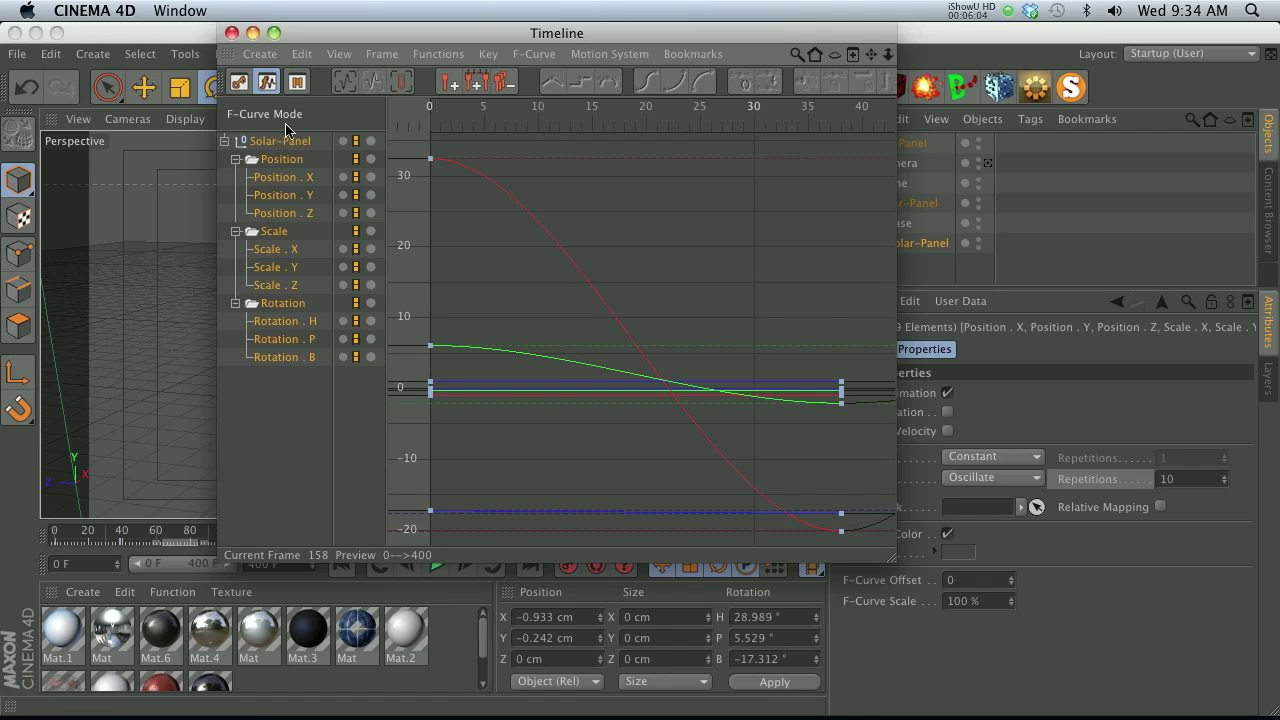
left_click(432, 55)
mouse_move(534, 54)
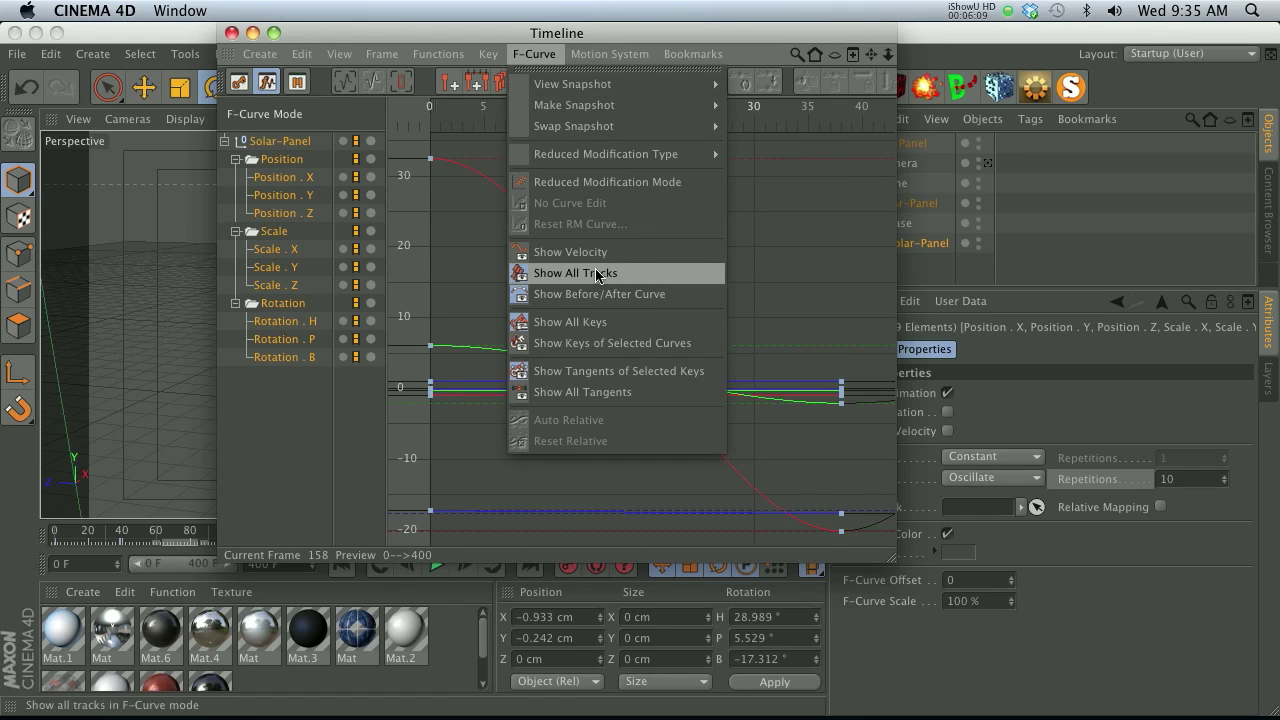
Turn off Show All Tracks and view each curve singly, ending on Rotation . H
left_click(520, 281)
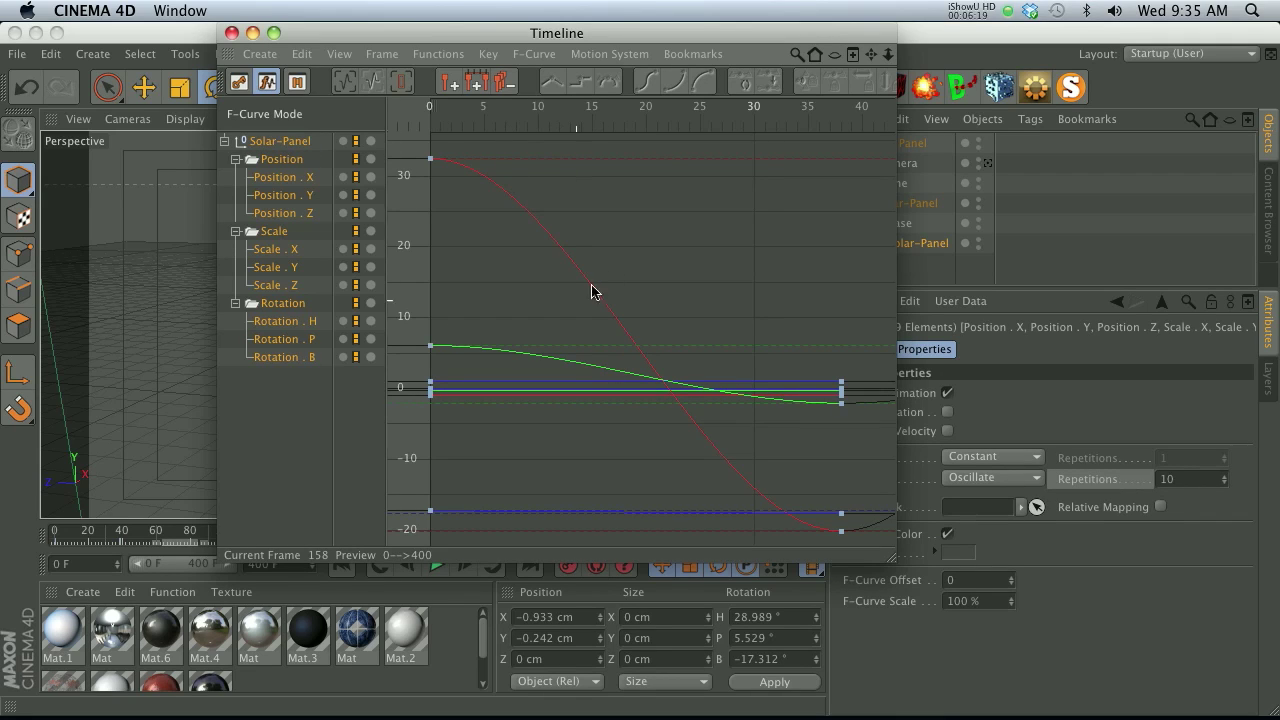
left_click(280, 177)
left_click(281, 197)
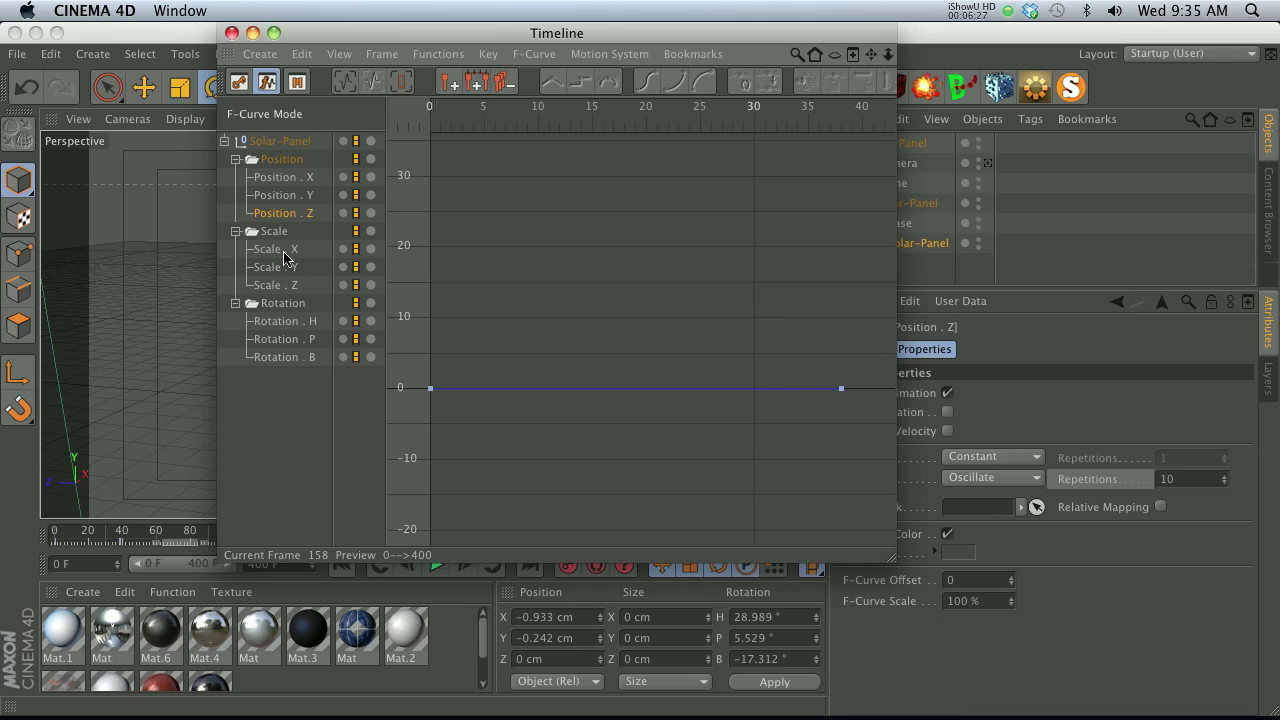
left_click(285, 250)
left_click(274, 268)
left_click(277, 321)
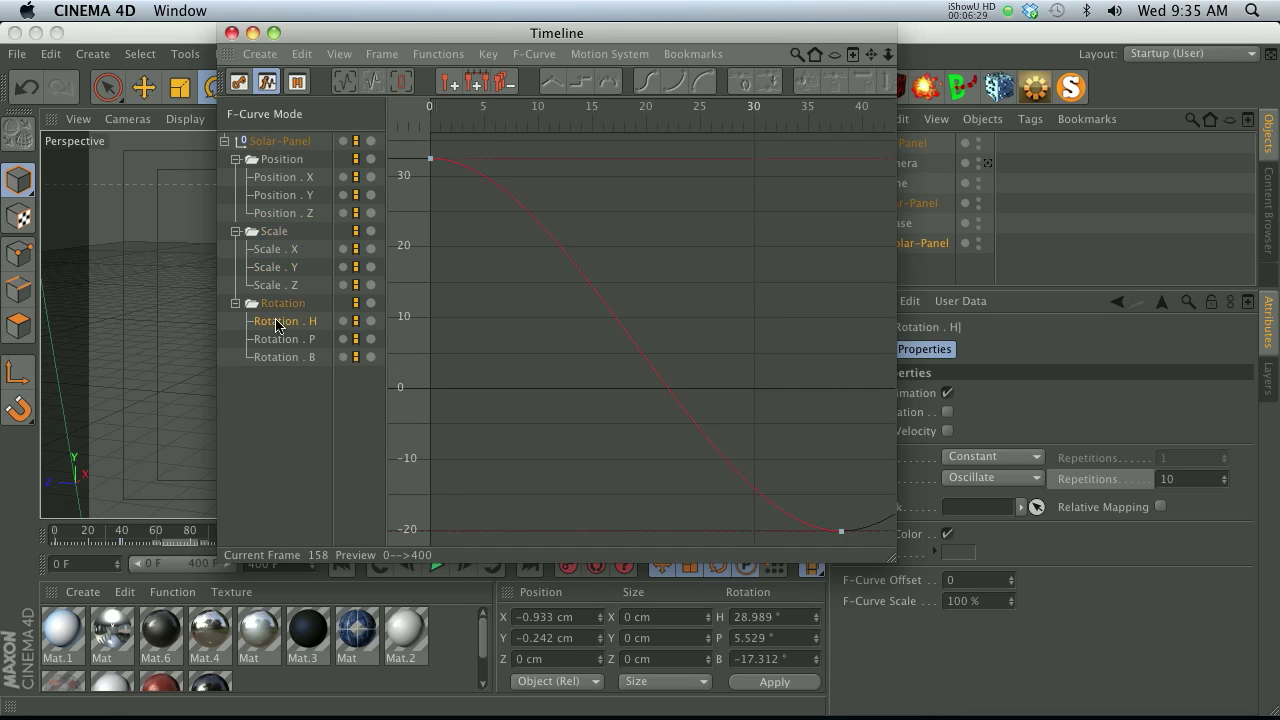
Reshape both end tangents of Rotation . H so it drops more directly from 32.5° to −20°
left_click(430, 158)
left_click_drag(532, 159, 515, 277)
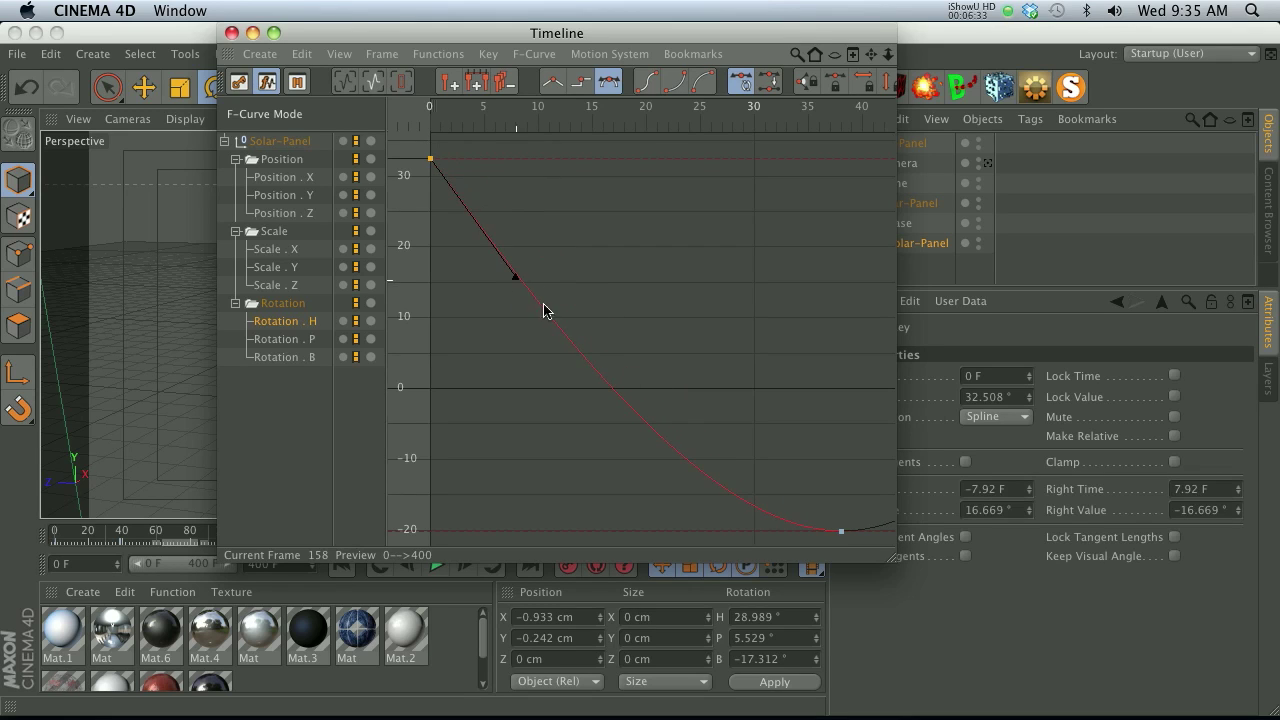
left_click(841, 531)
left_click_drag(738, 531, 731, 449)
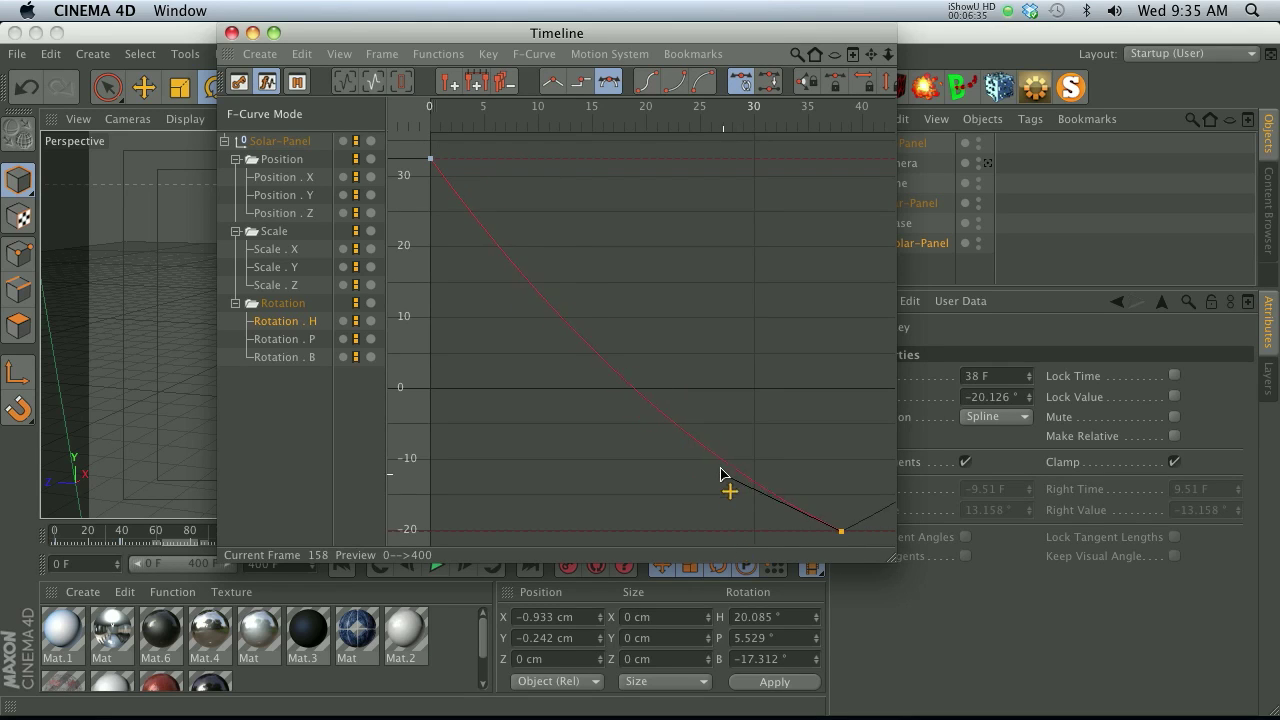
Angle the Rotation . P curve's first-key tangent downward, then return to Rotation . H
left_click(285, 339)
left_click(431, 345)
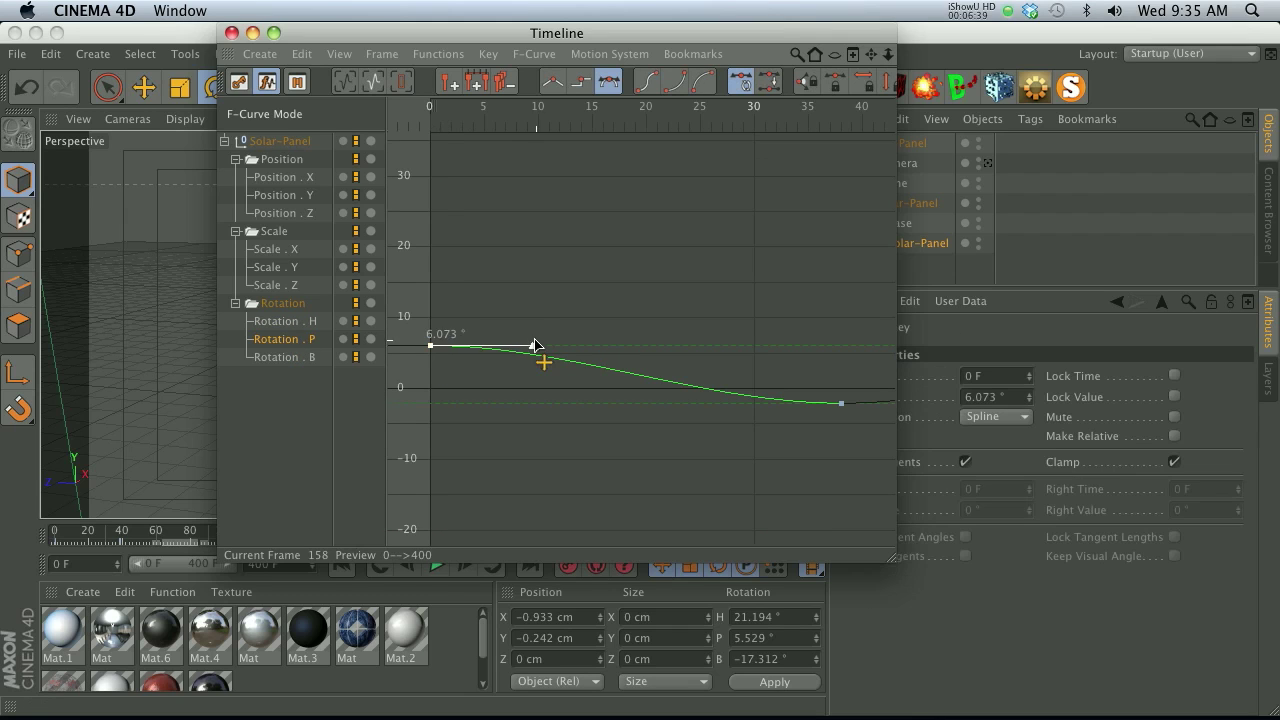
left_click_drag(536, 345, 537, 362)
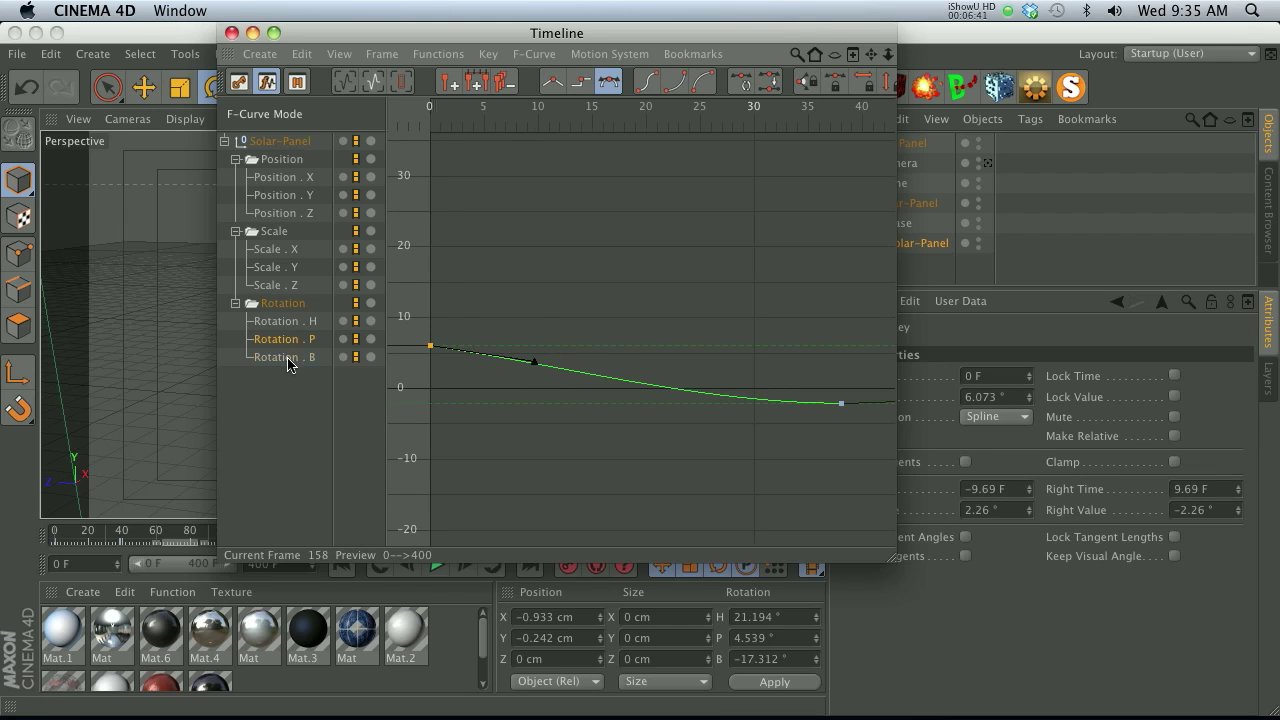
left_click(546, 423)
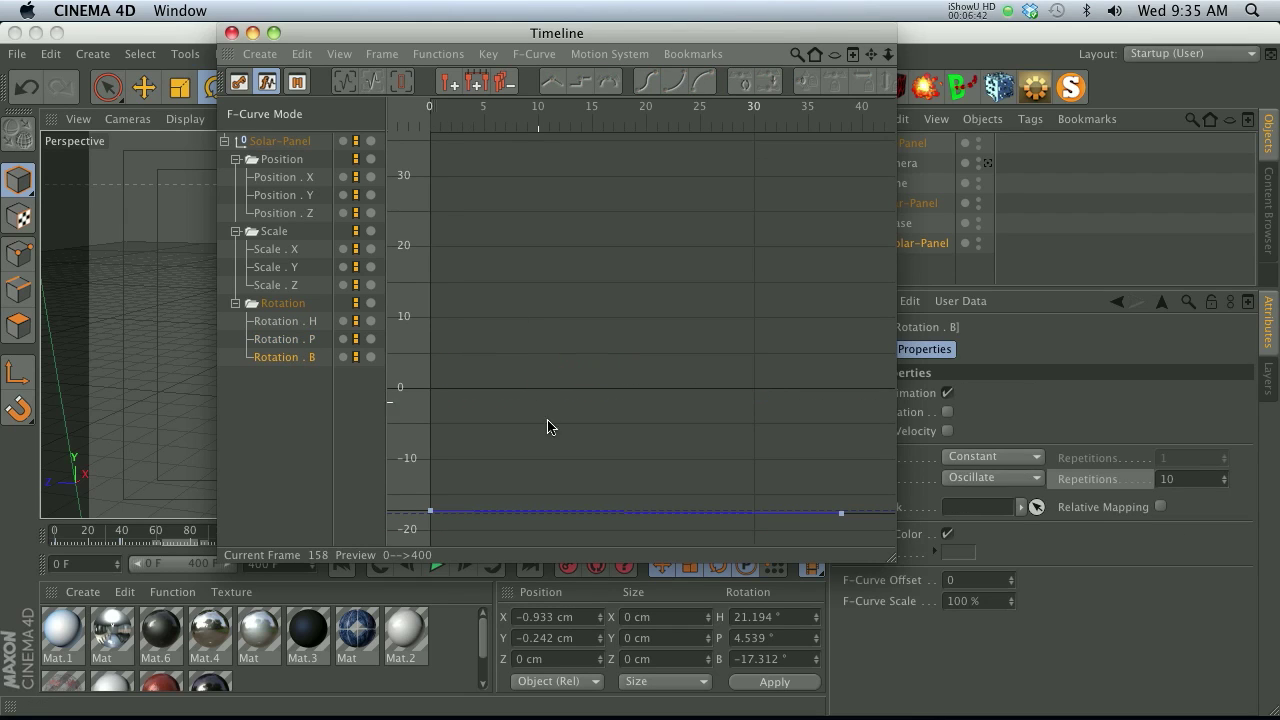
left_click(283, 323)
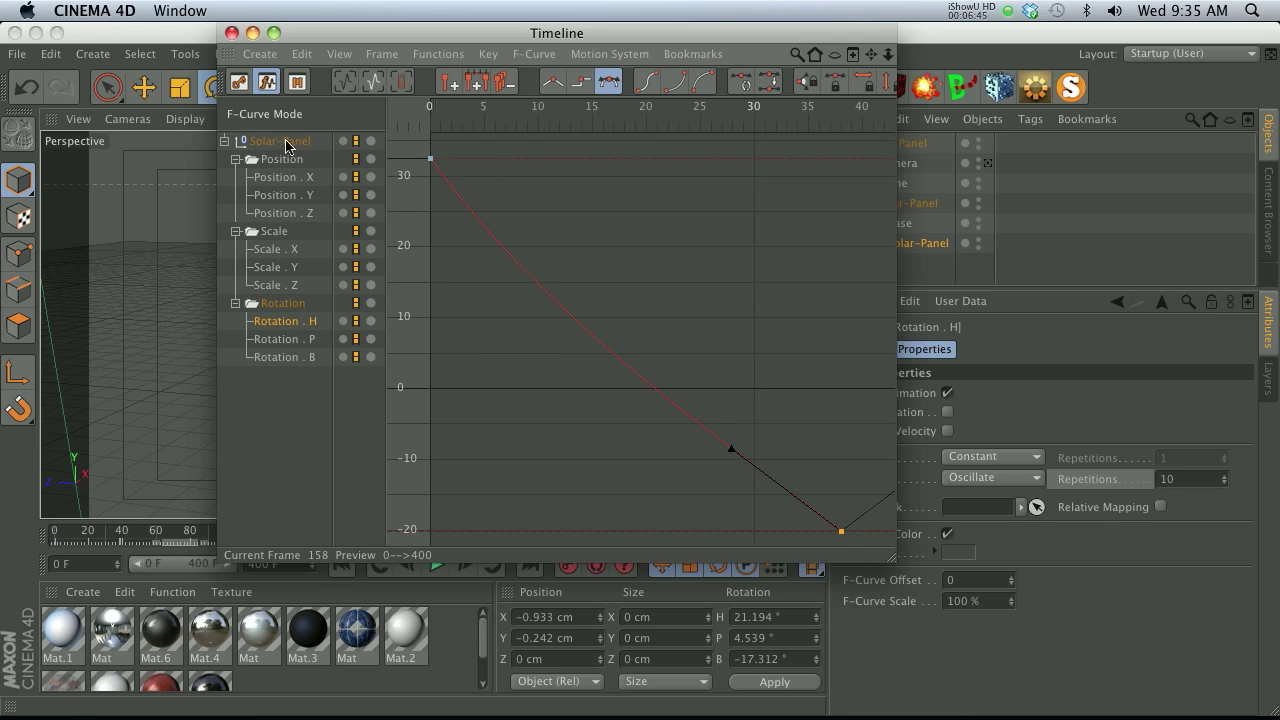
Check the Position curves one by one, then show all nine Solar-Panel curves in the graph again
left_click(278, 141)
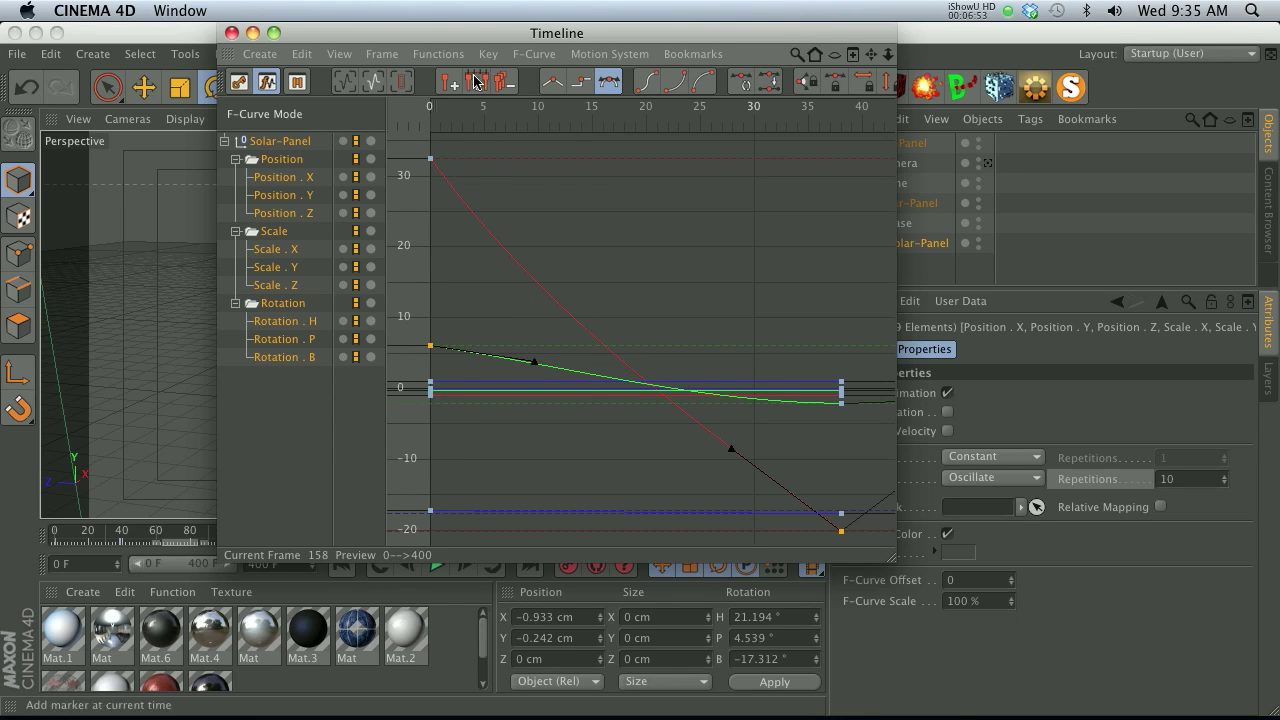
left_click(290, 180)
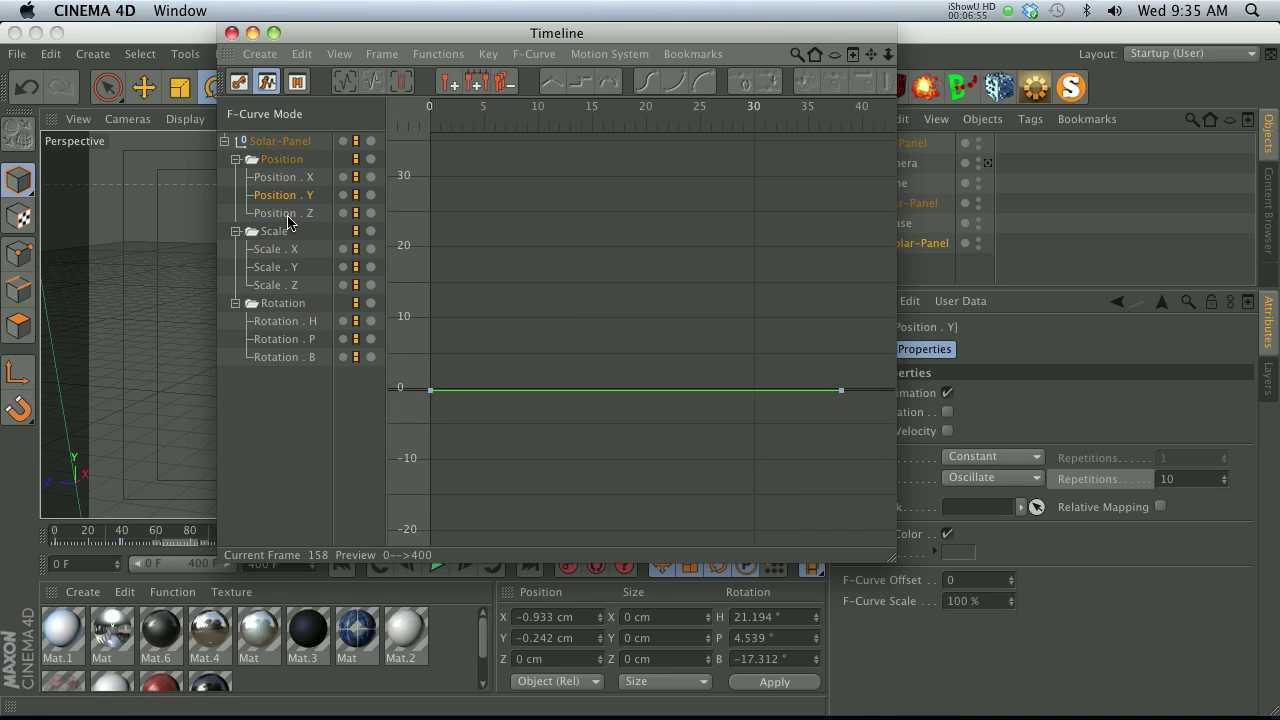
left_click(288, 216)
left_click(280, 141)
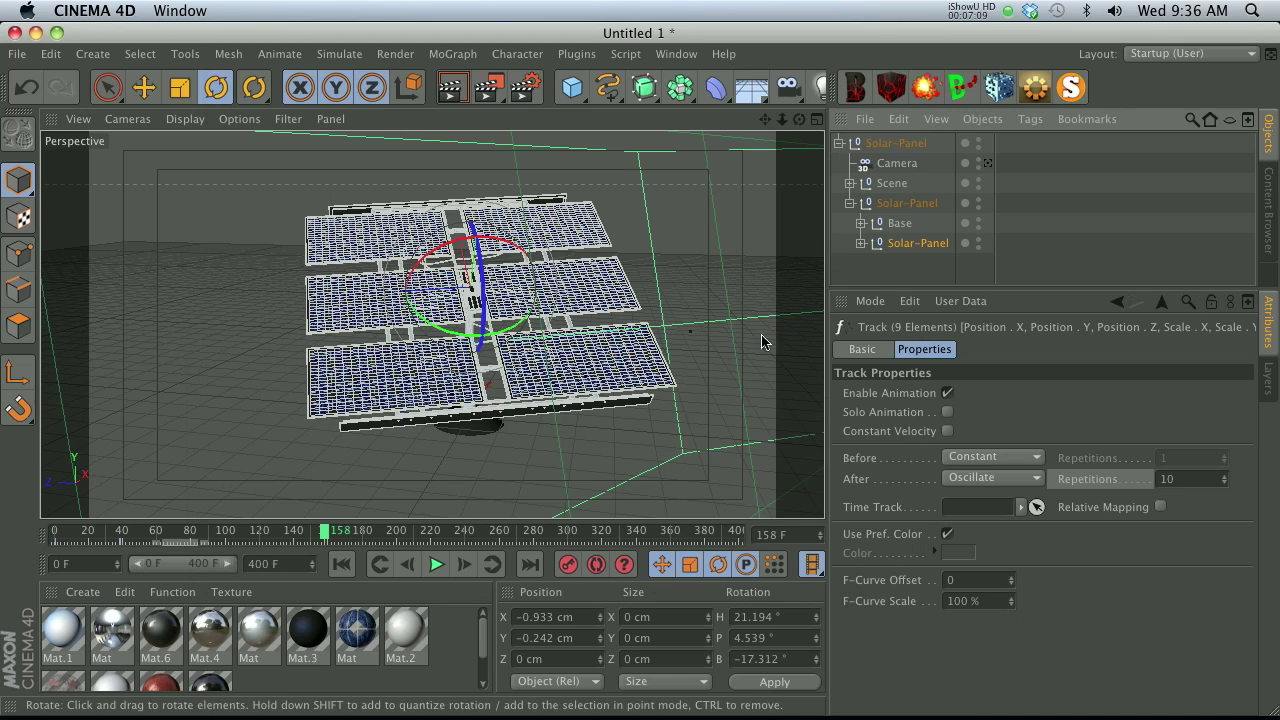
Deselect everything so only the textured solar panel remains in view
left_click(889, 264)
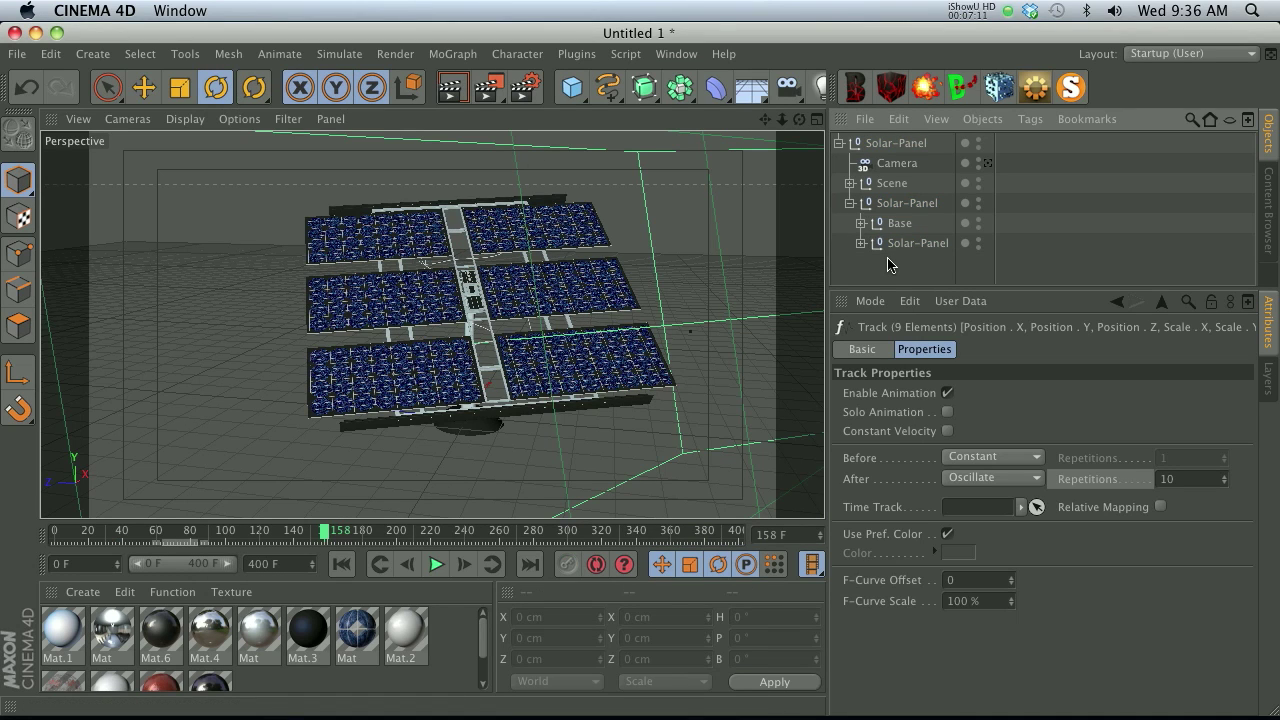